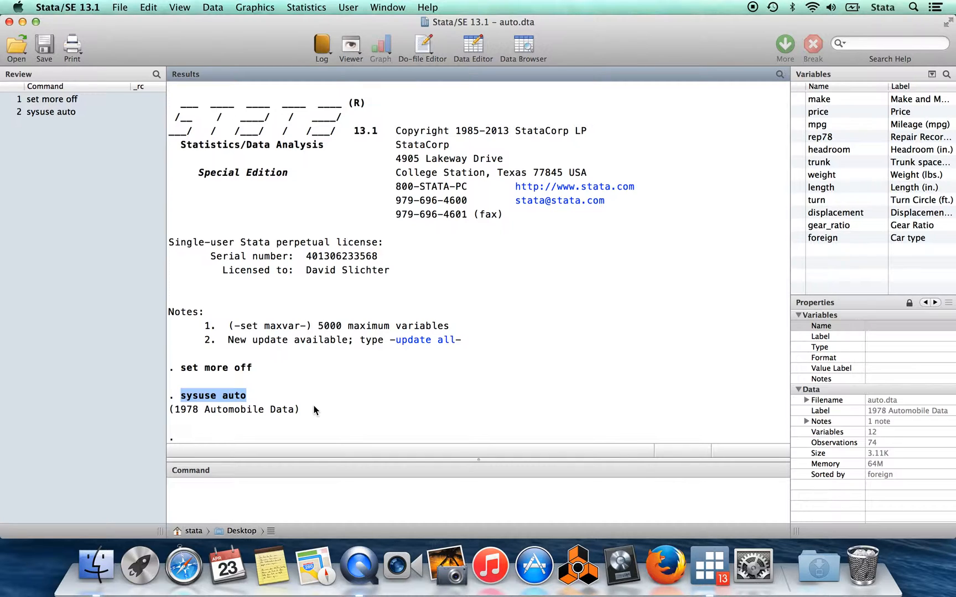
Plot a scatter graph of price against mpg with the command scatter price mpg, view it and close the graph window.
drag(302, 408, 173, 414)
click(287, 412)
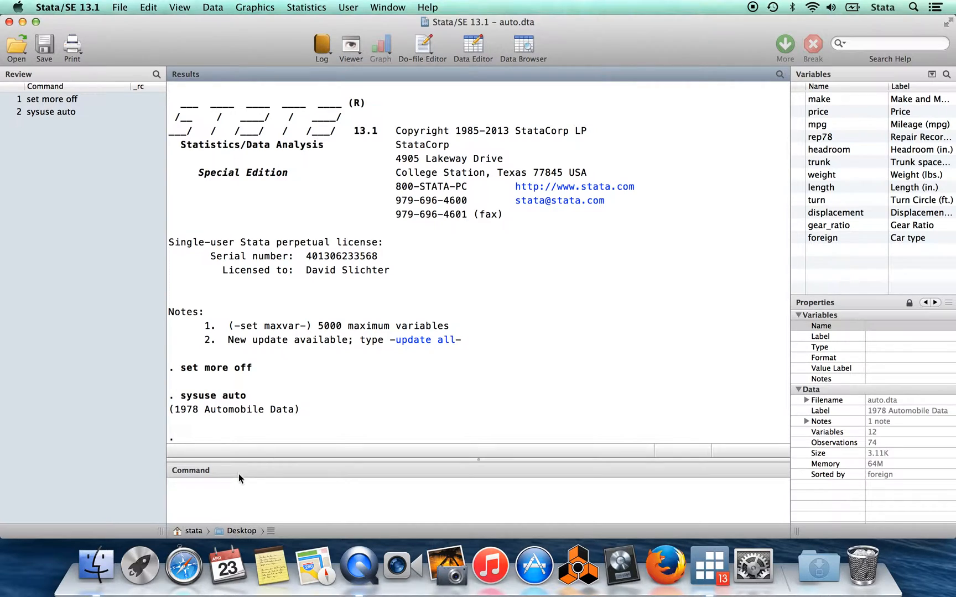
click(234, 497)
text(sca)
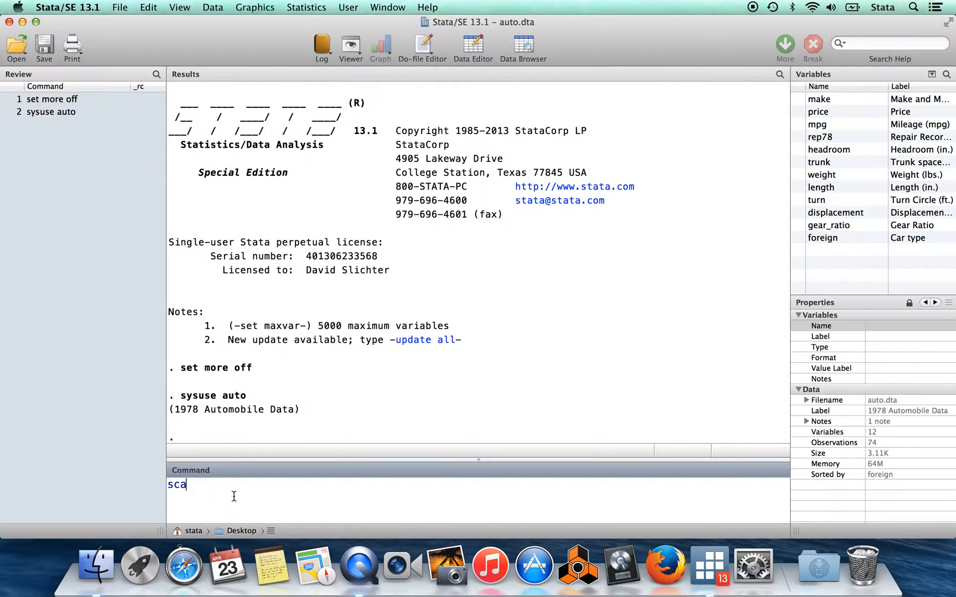
text(tter price mpg)
key(BackSpace)
key(BackSpace)
key(BackSpace)
text(mpg)
key(Return)
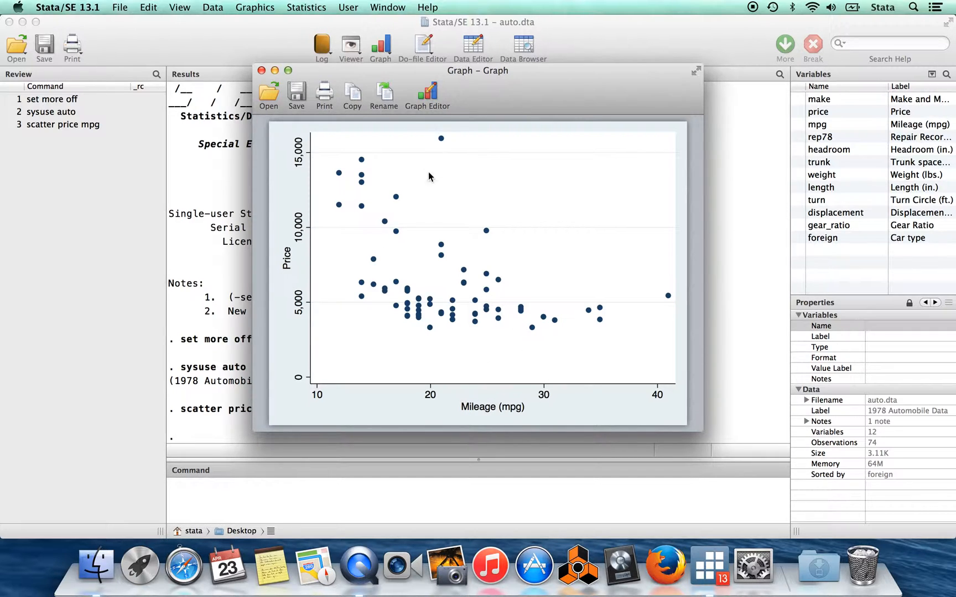
click(261, 70)
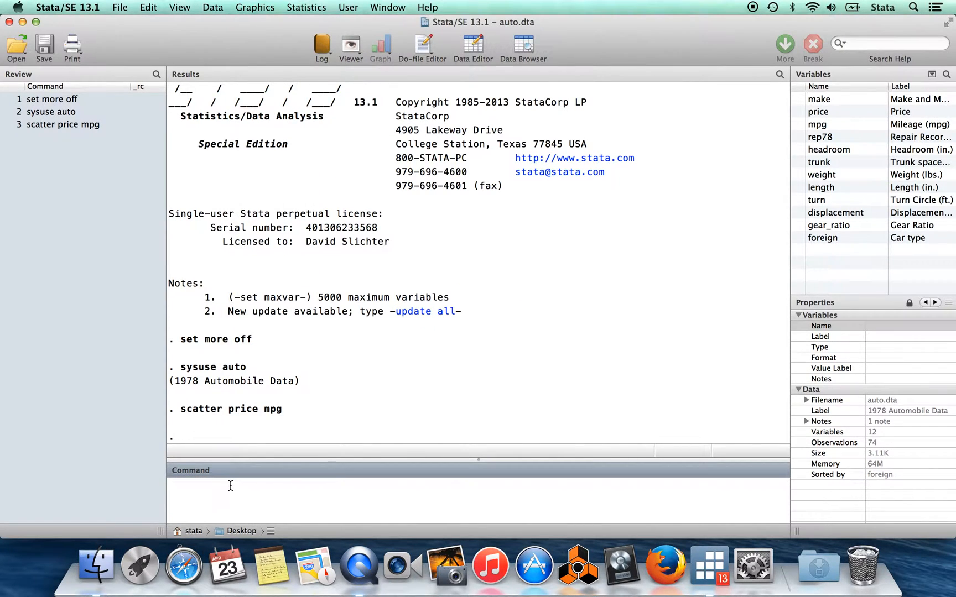
Generate mpg2 as mpg^2, and regress price on mpg and mpg2 with robust standard errors, reviewing the coefficients and p-values.
text(gen mpg2=mpg^2)
key(Return)
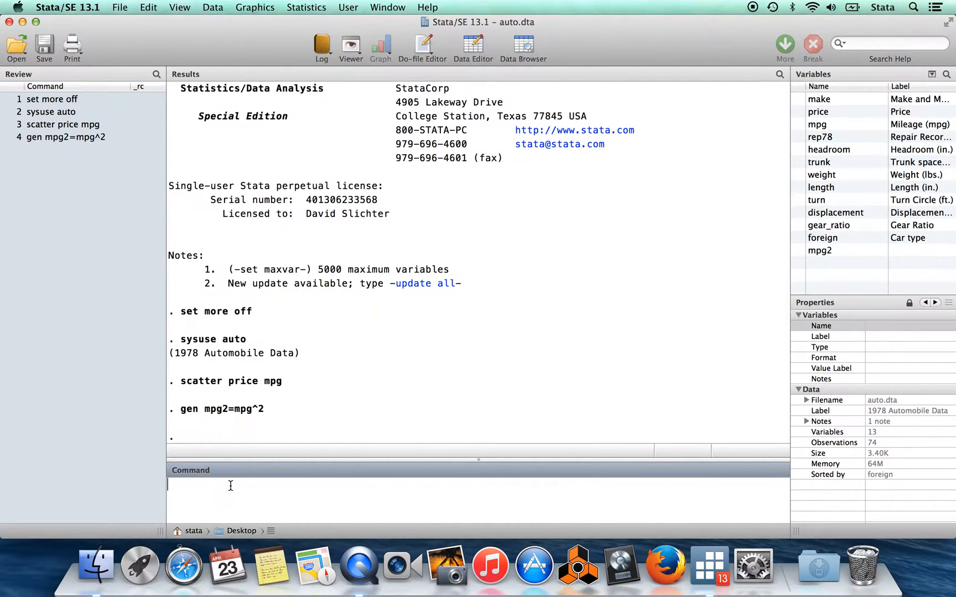
text(reg price mpg mpg2, rob)
key(Return)
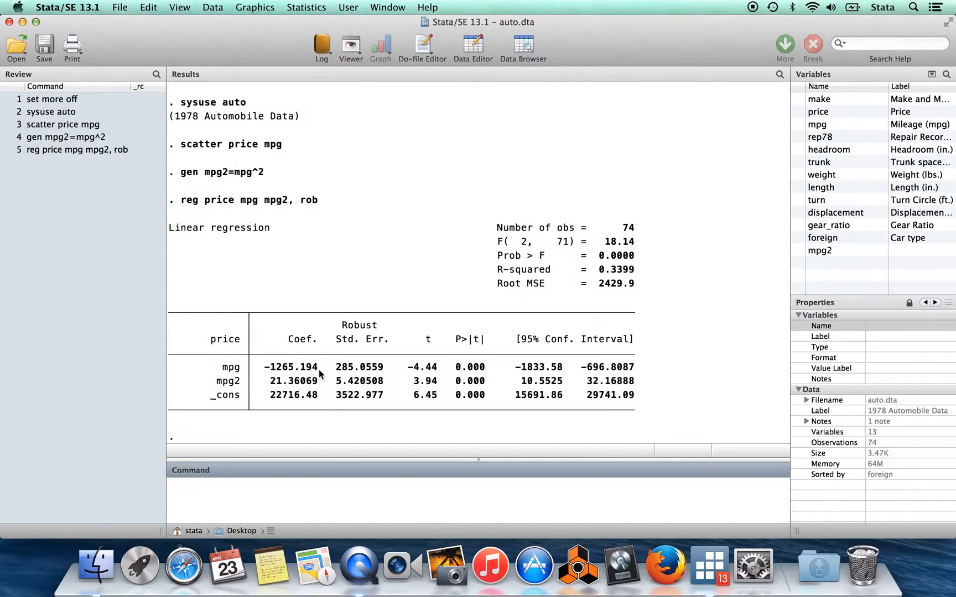
drag(318, 367, 266, 367)
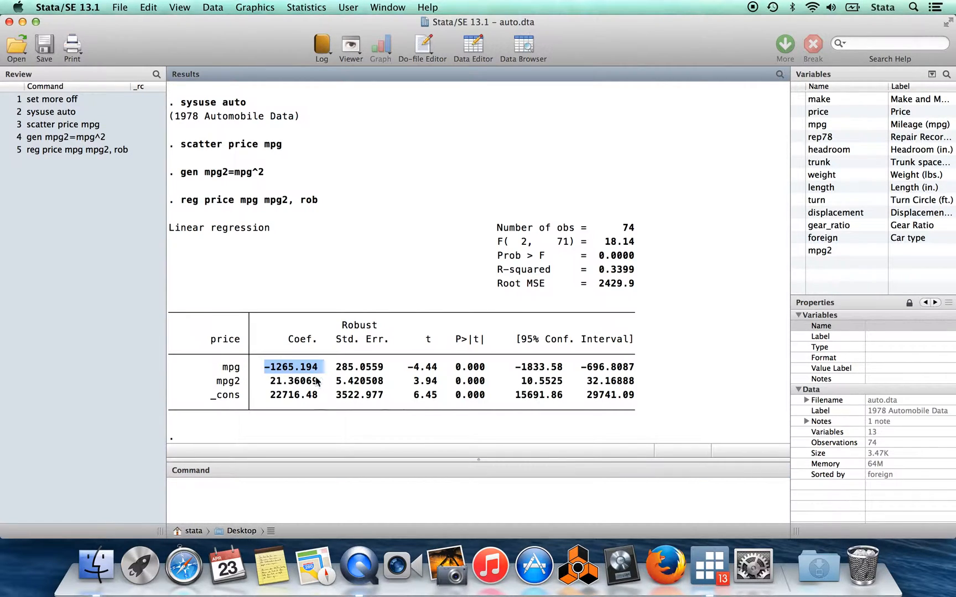
drag(323, 382, 271, 382)
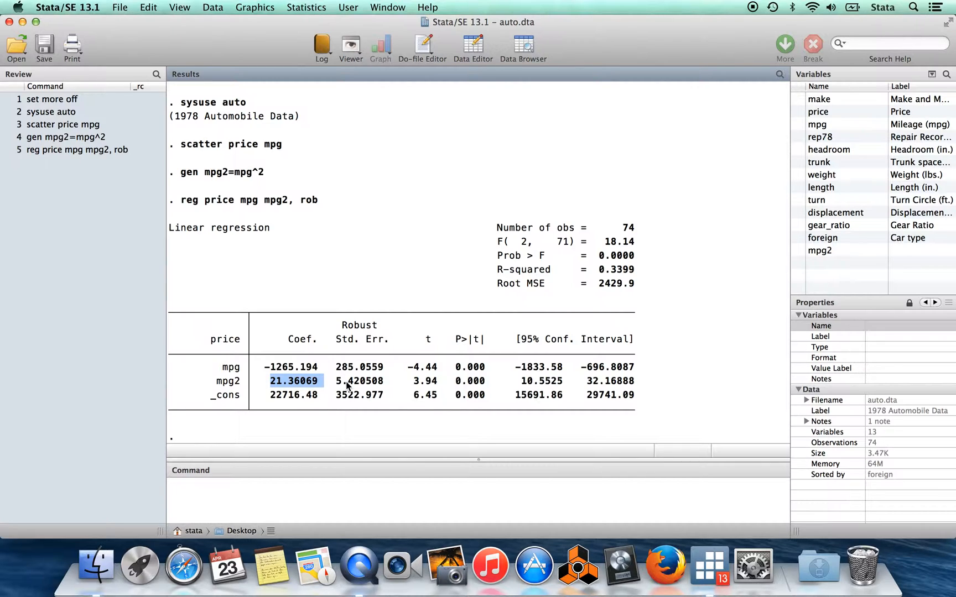
click(489, 369)
drag(489, 369, 465, 389)
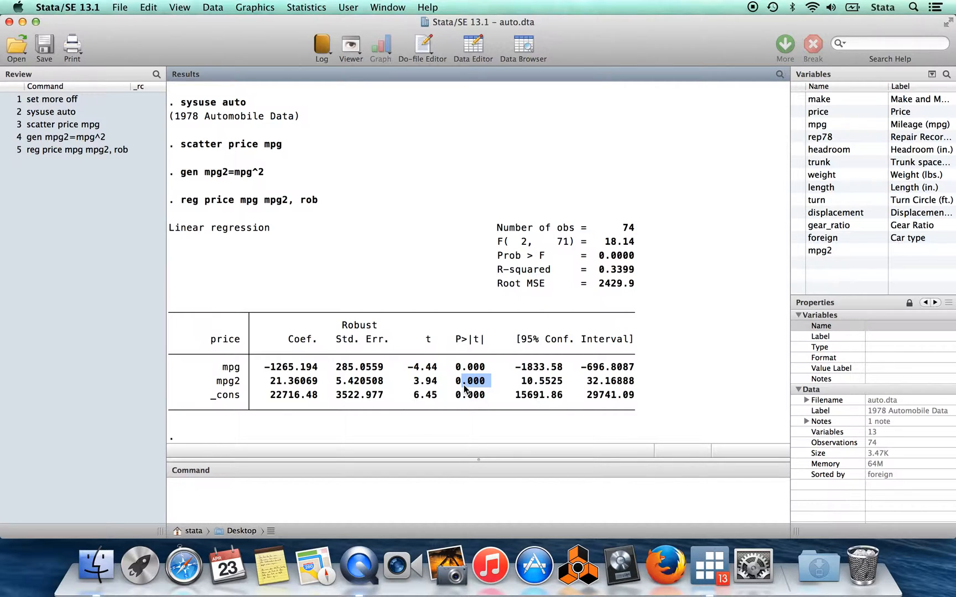
Run a joint significance test of the two mileage terms with the command test mpg mpg2.
click(210, 487)
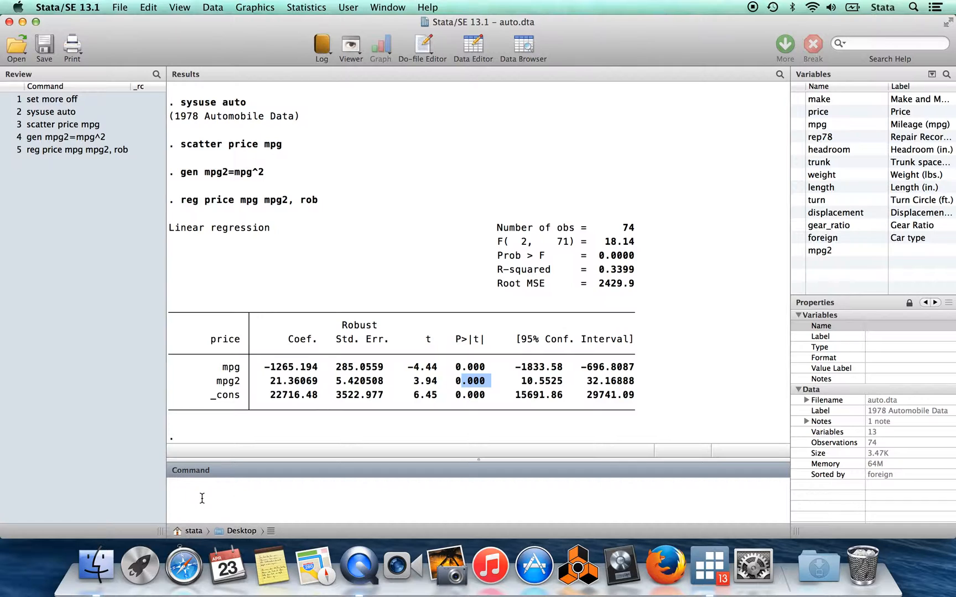
text(test mpg mpg2)
key(Return)
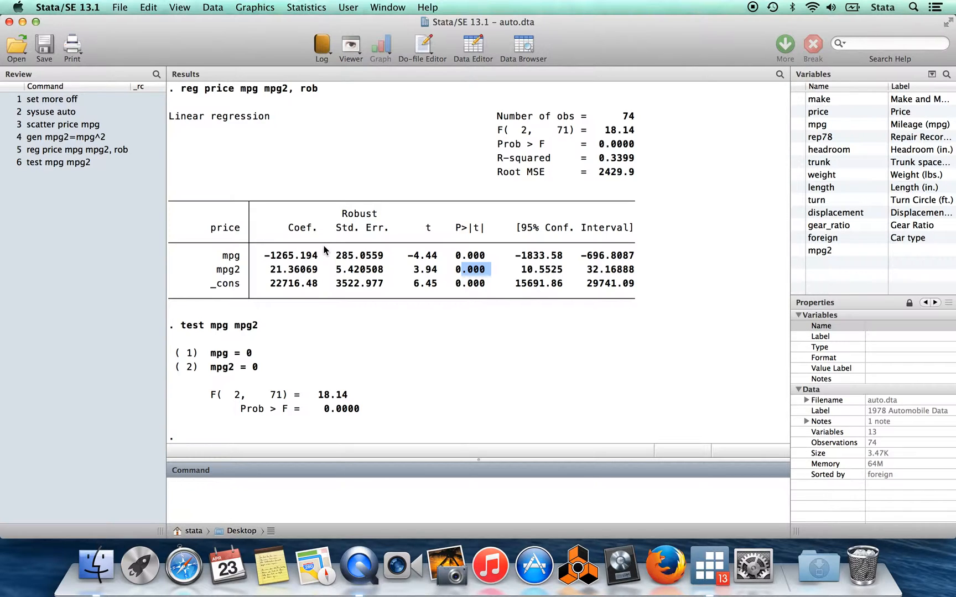
Examine the joint test output: the two null hypotheses, the F statistic and its p-value.
drag(260, 368, 177, 354)
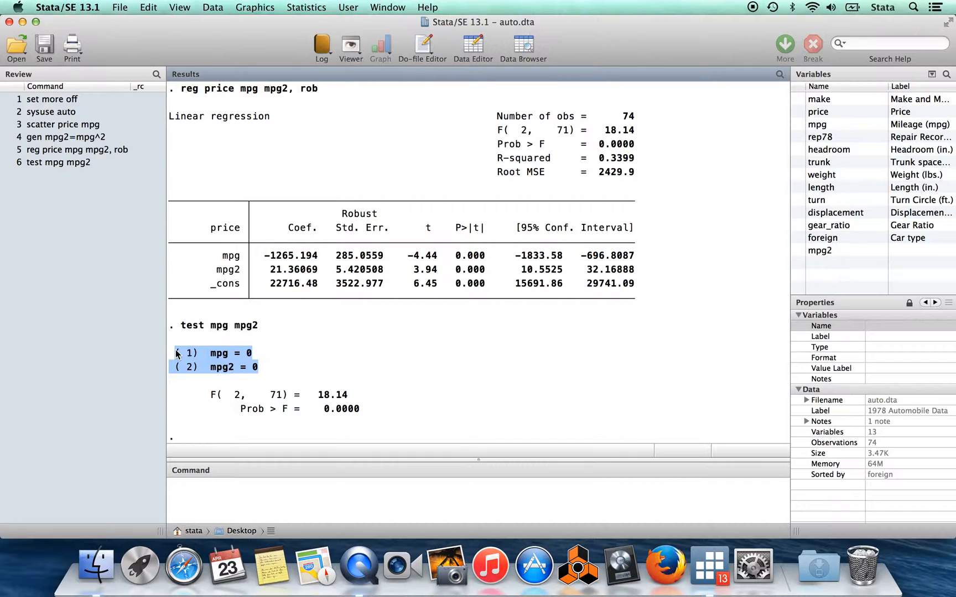
click(255, 346)
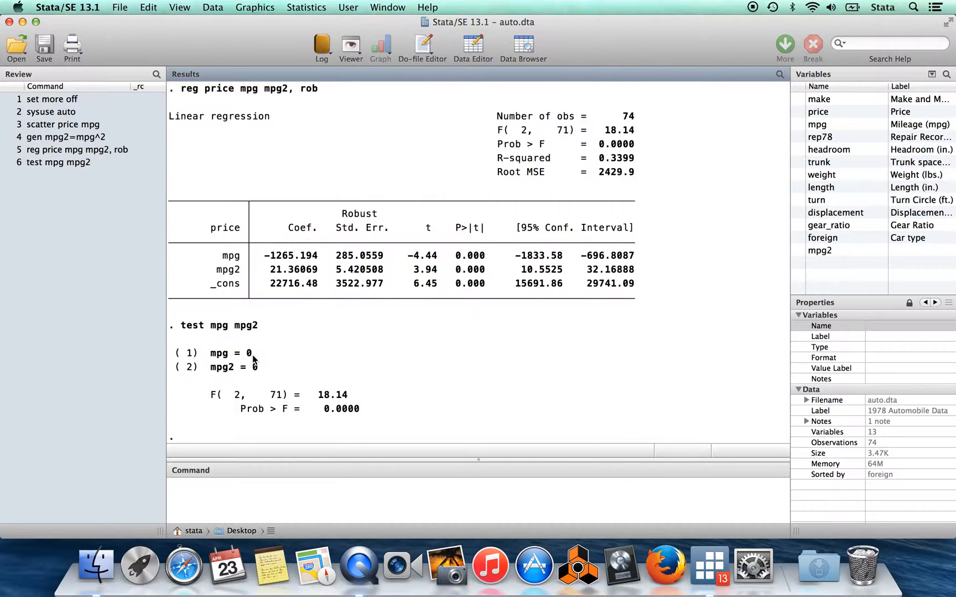
drag(206, 370, 268, 371)
click(268, 371)
drag(351, 396, 212, 400)
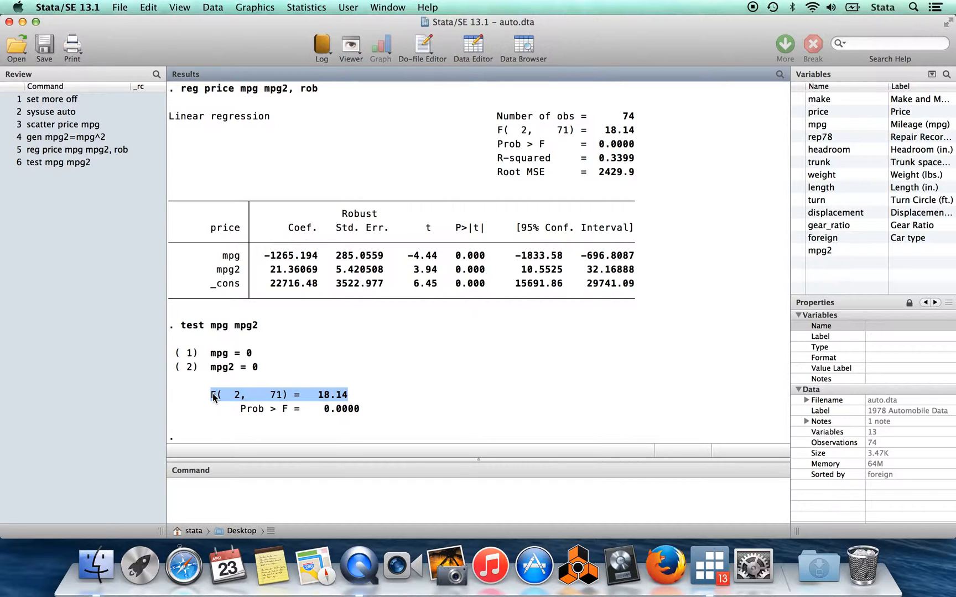
click(362, 406)
drag(337, 412, 335, 412)
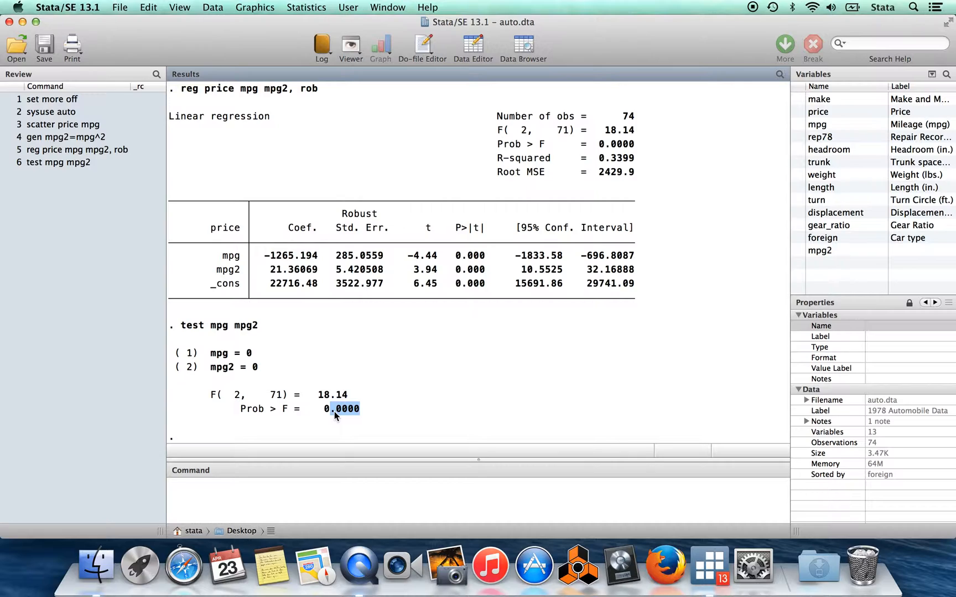
click(369, 412)
drag(337, 416, 335, 408)
Rerun the robust price regression on mpg and mpg2 with headroom, trunk, weight, length and foreign added as regressors.
click(92, 151)
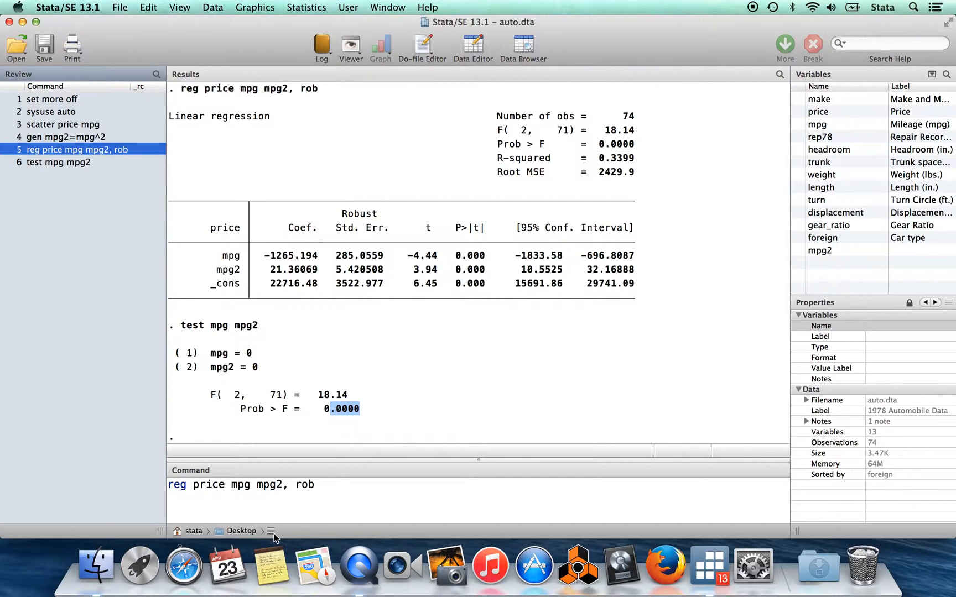
click(282, 487)
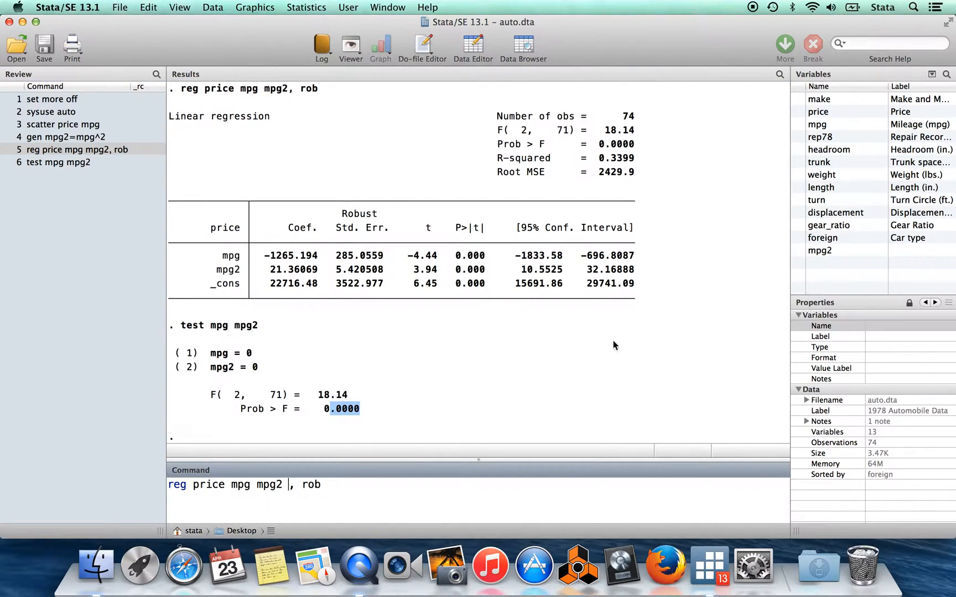
click(798, 149)
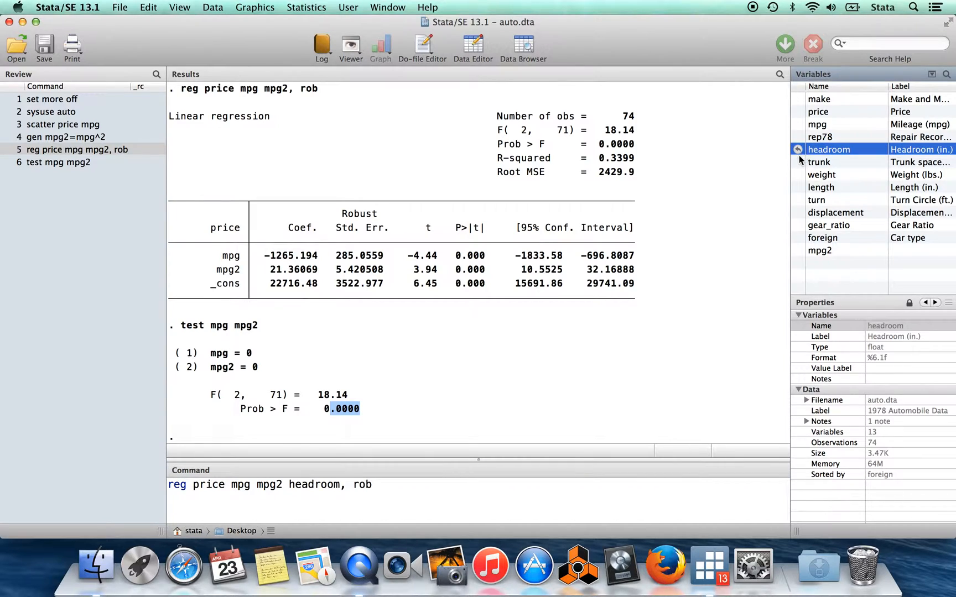
click(798, 163)
click(797, 175)
click(798, 187)
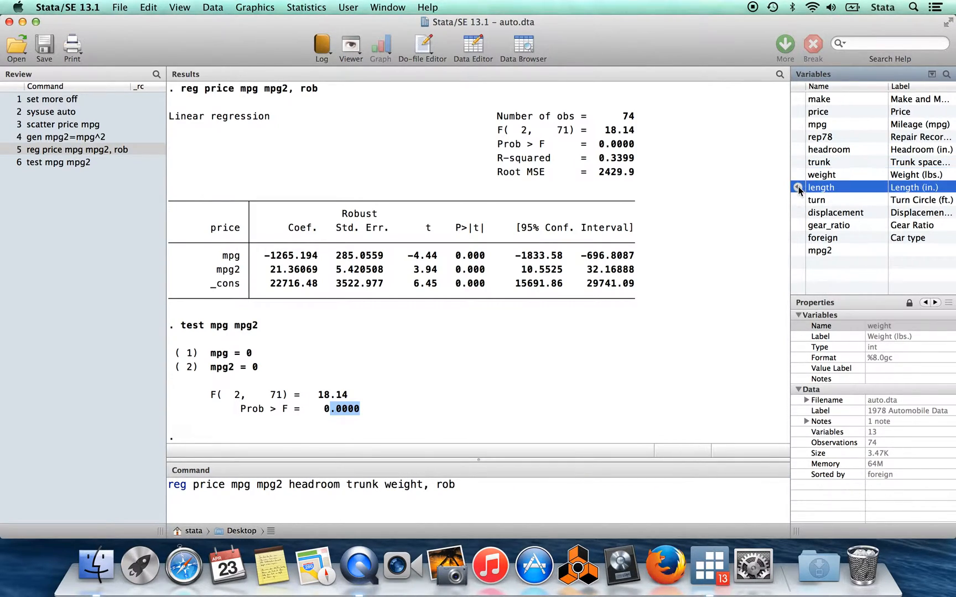
click(798, 237)
click(619, 491)
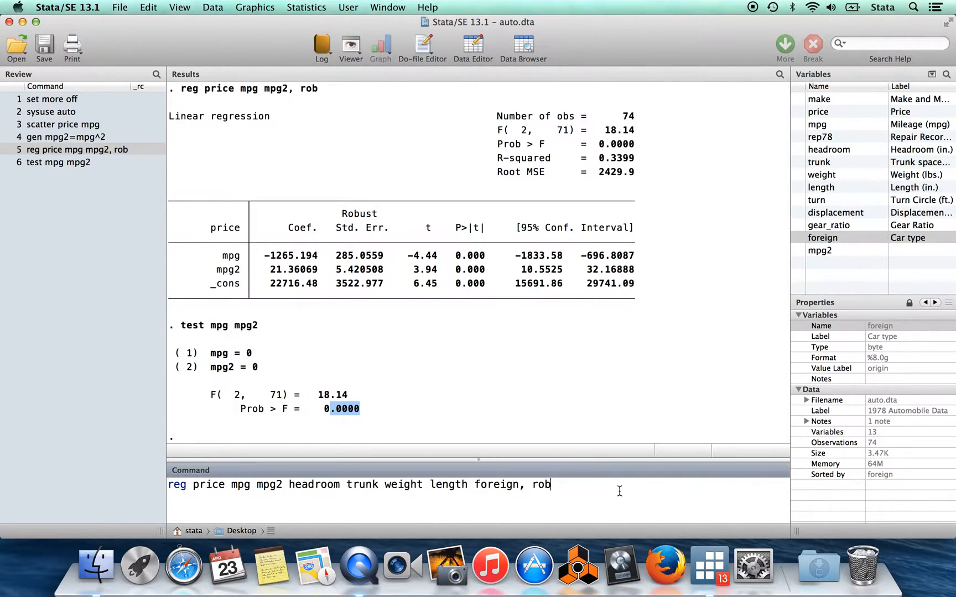
key(Return)
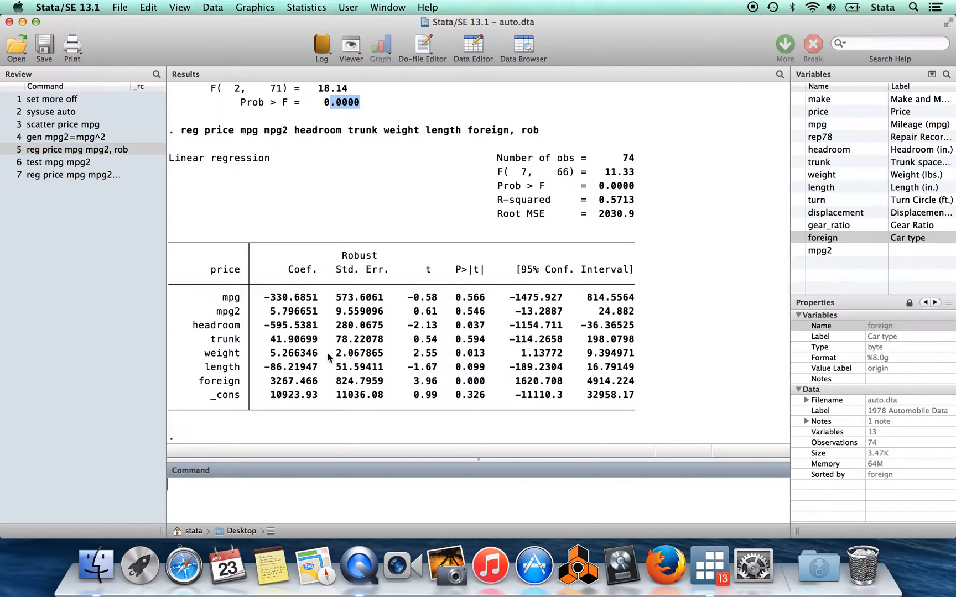
Repeat the joint test of mpg and mpg2 on the expanded regression and review its p-value.
click(70, 162)
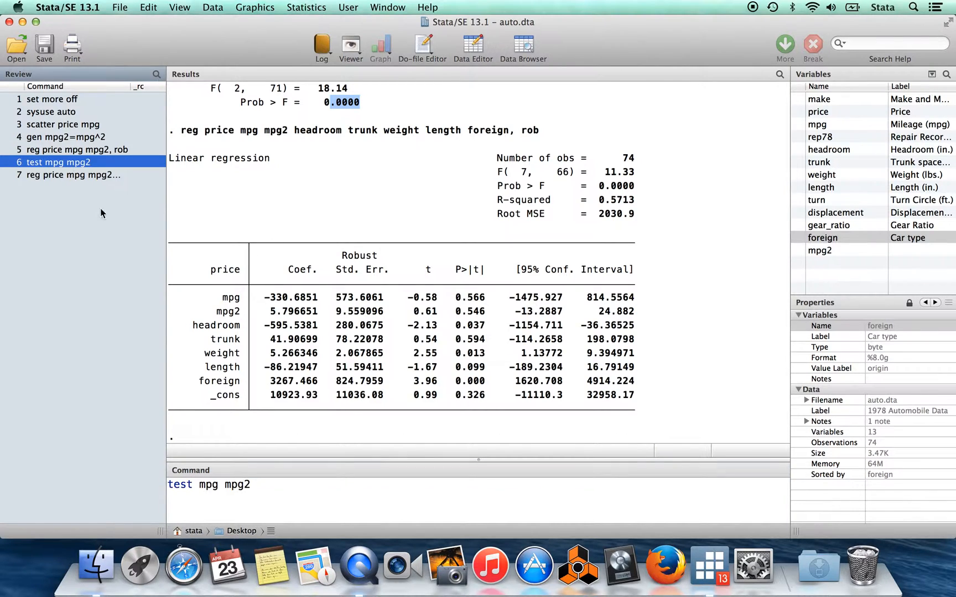
click(266, 490)
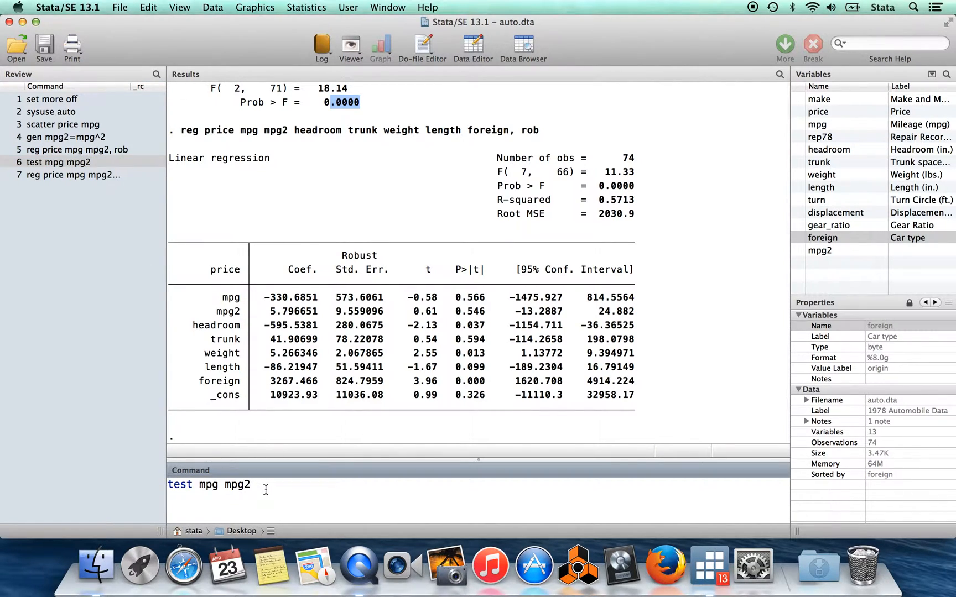
key(Return)
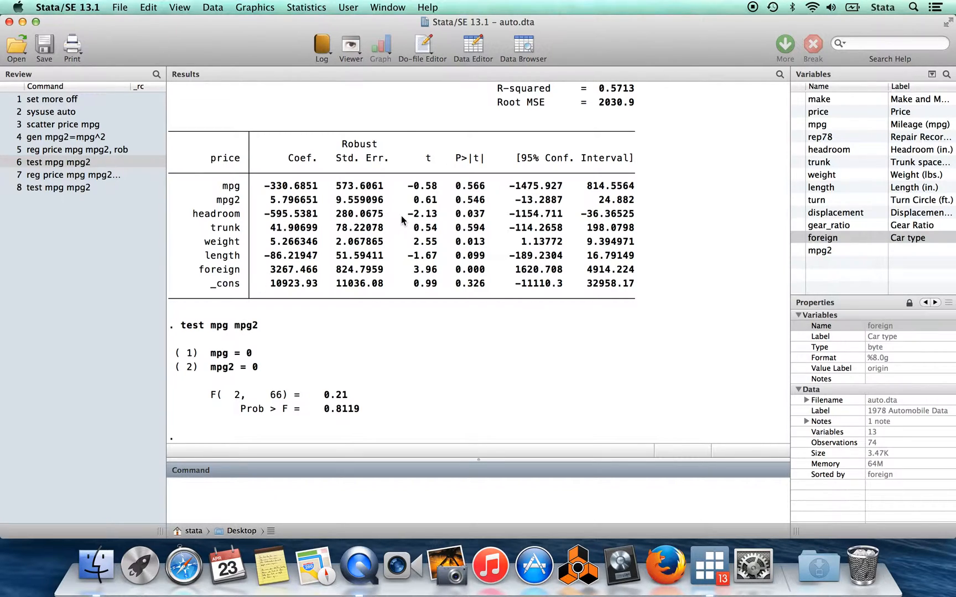
click(364, 412)
drag(364, 412, 337, 408)
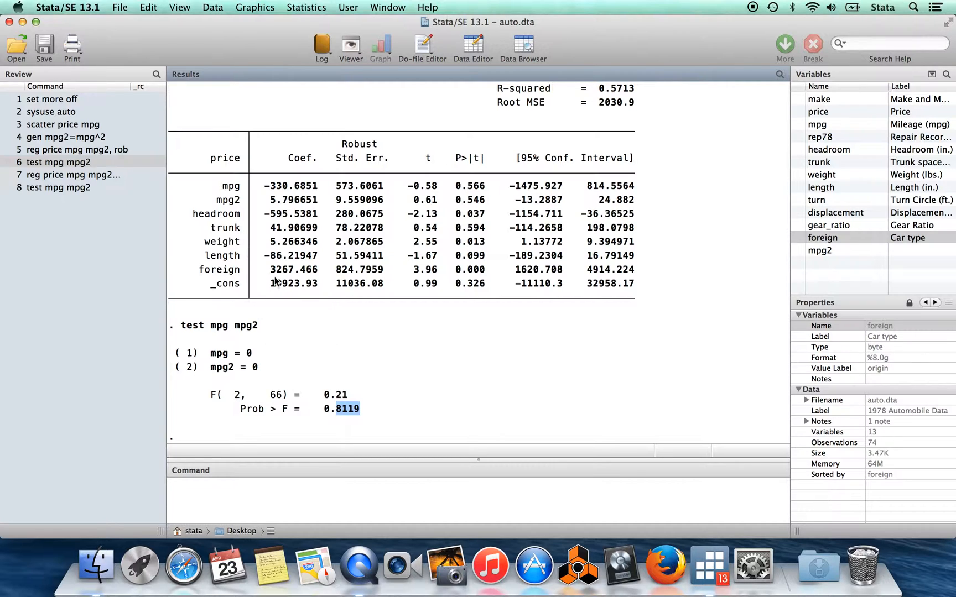
Test whether the foreign coefficient equals 5000 with test foreign=5000, and review the hypothesis and p-value.
click(271, 490)
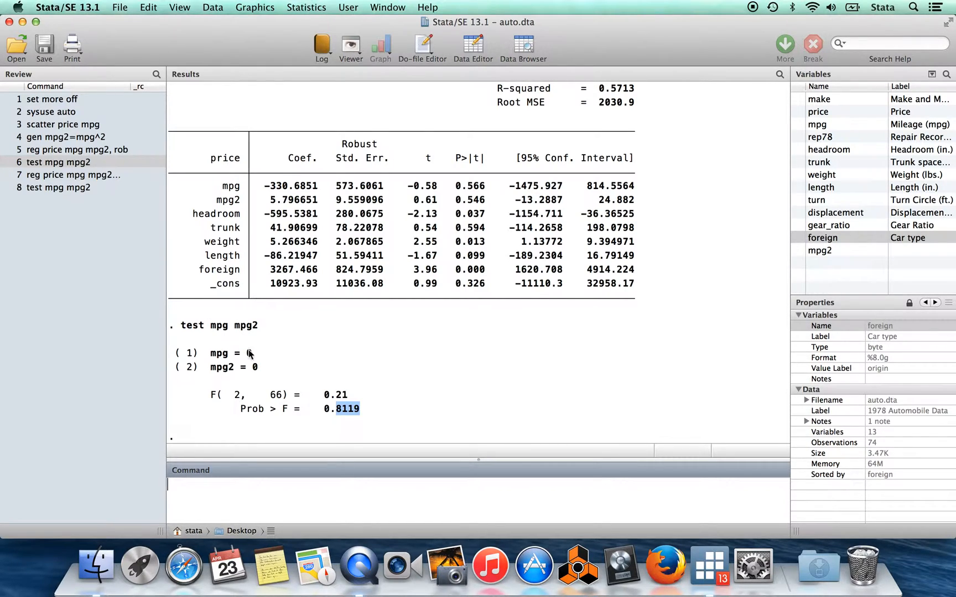
text(test foreign=5000)
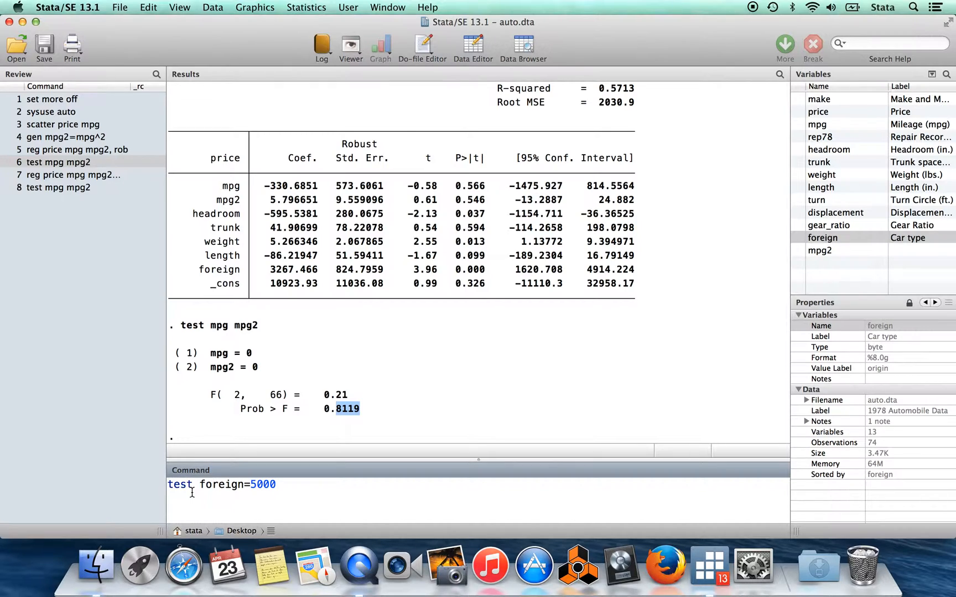
key(Return)
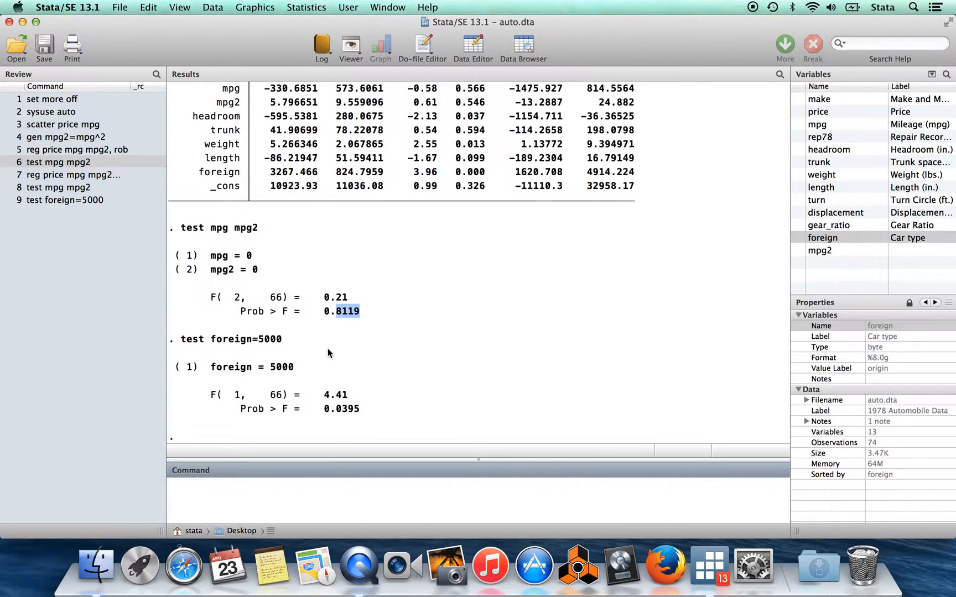
drag(284, 339, 213, 340)
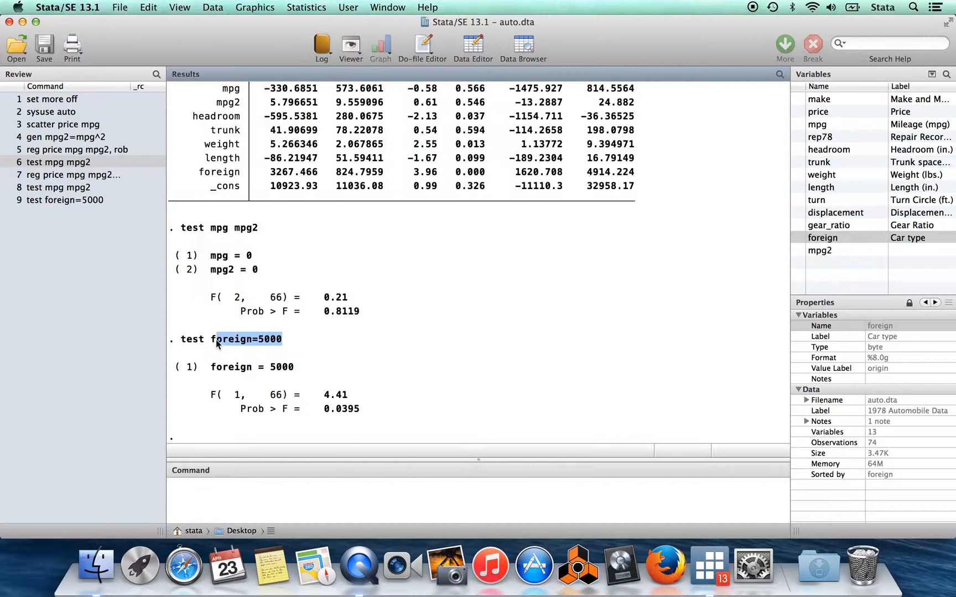
drag(297, 367, 210, 370)
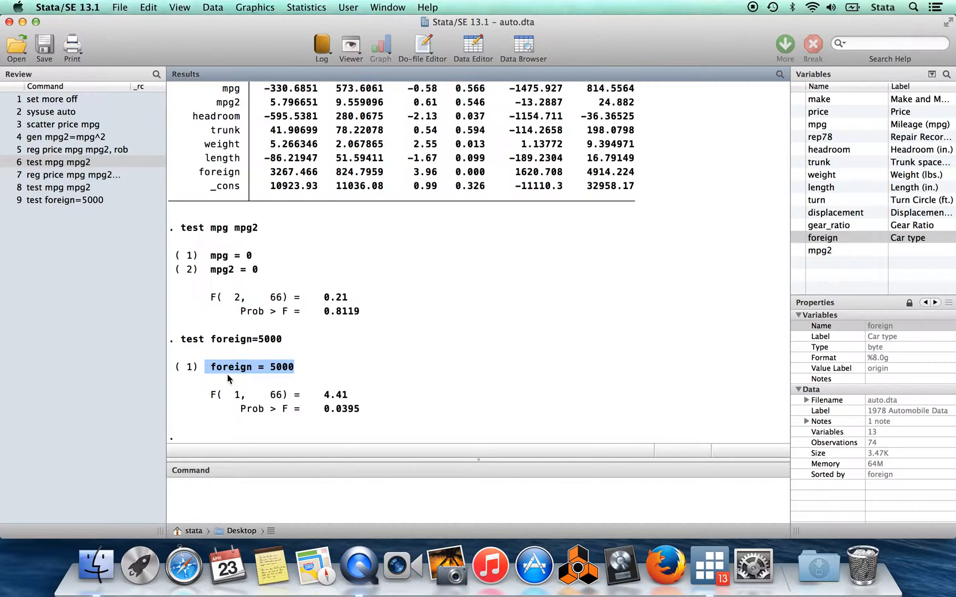
drag(347, 409, 324, 409)
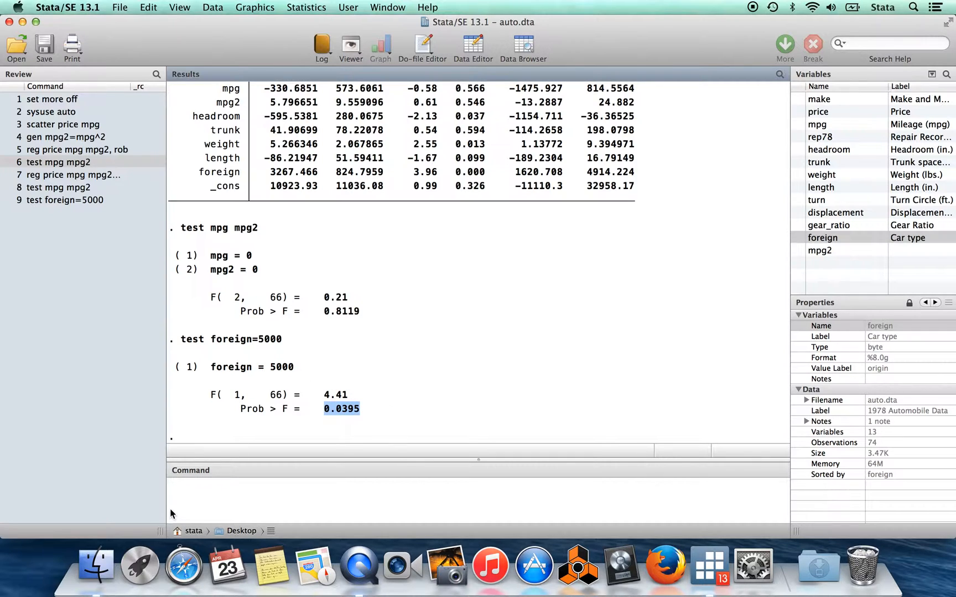
Reuse the previous test command to test equality of the length and trunk coefficients with test length=trunk.
click(187, 490)
click(81, 200)
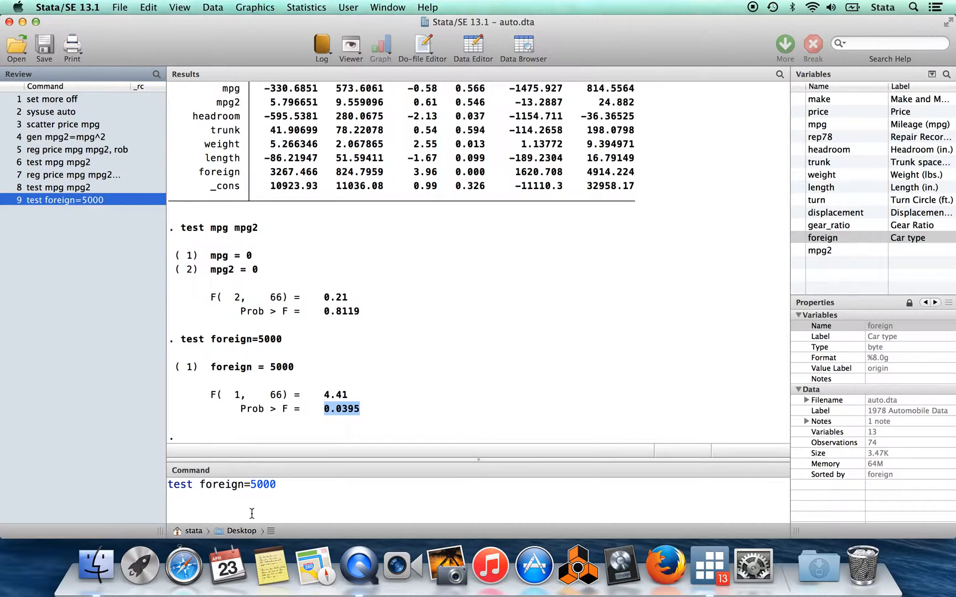
drag(291, 489, 199, 483)
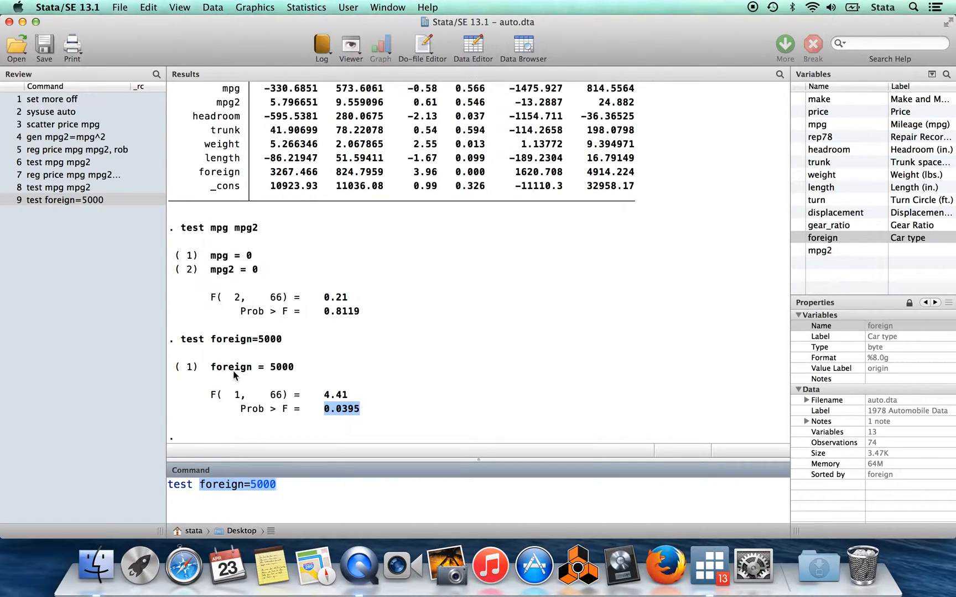
text(length =trunk)
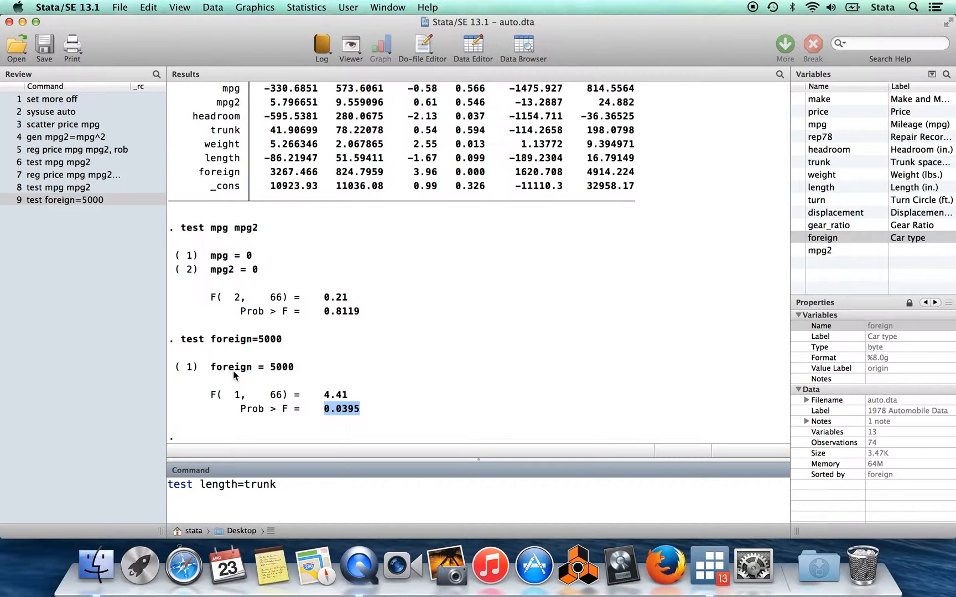
key(Return)
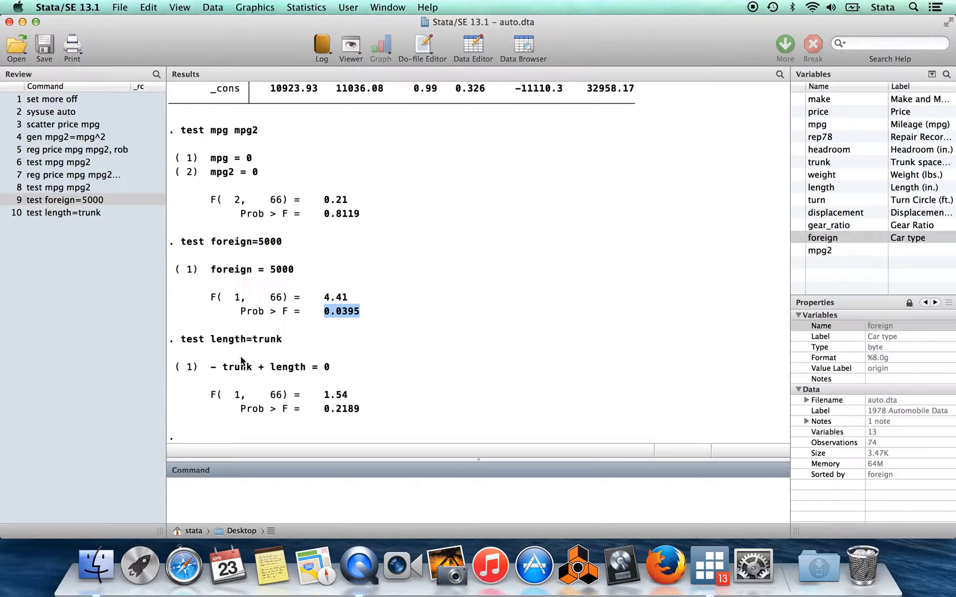
Review the hypothesis, p-value and F statistic of the length=trunk test, and the F statistic of the foreign=5000 test.
drag(206, 368, 324, 372)
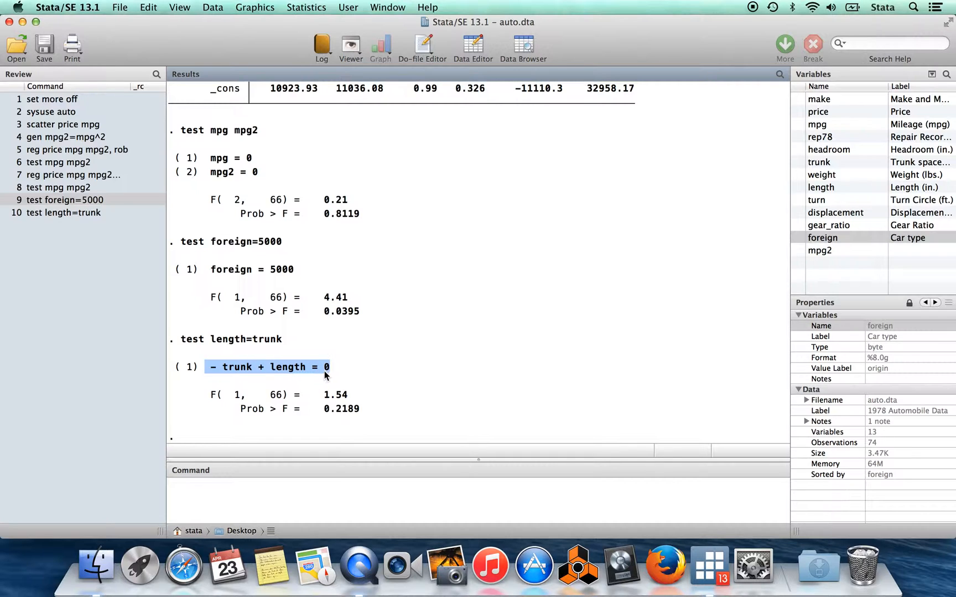
click(358, 374)
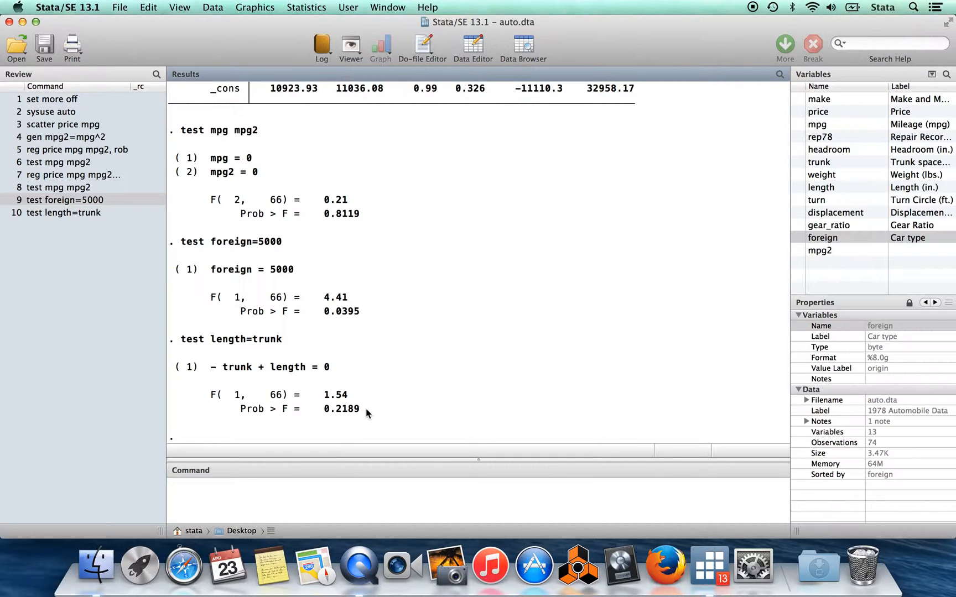
drag(358, 407, 331, 411)
click(225, 494)
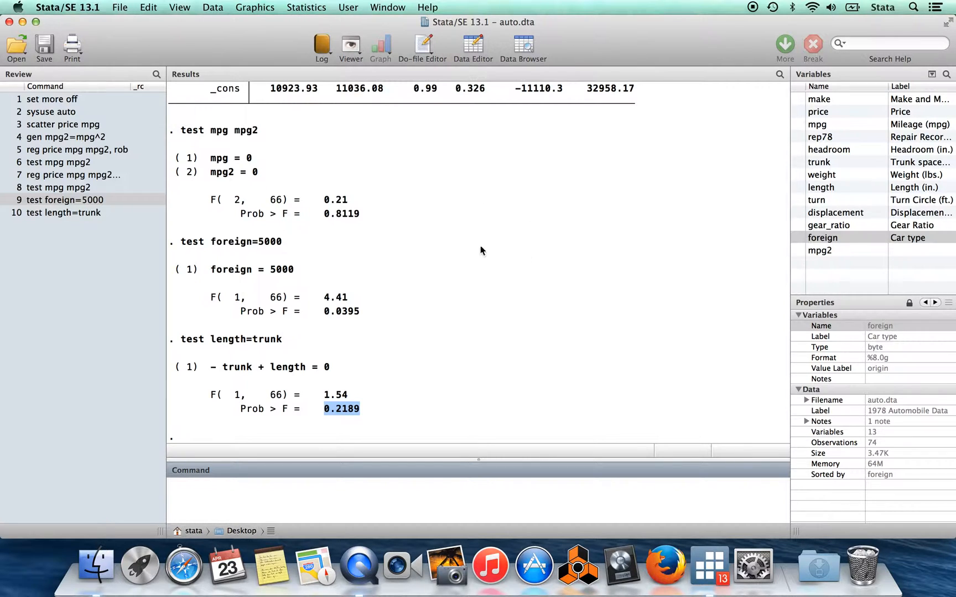
drag(348, 299, 324, 302)
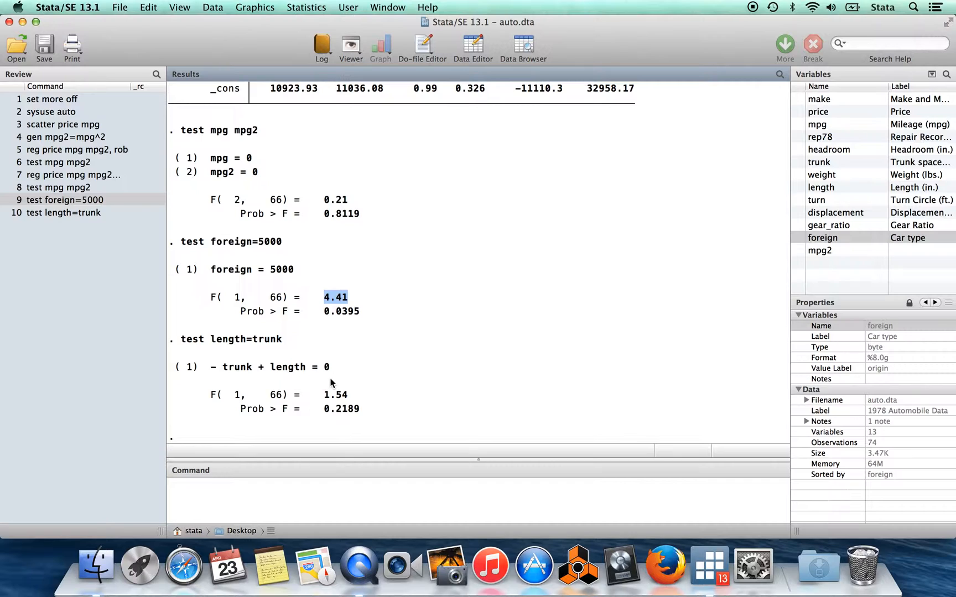
drag(352, 394, 219, 396)
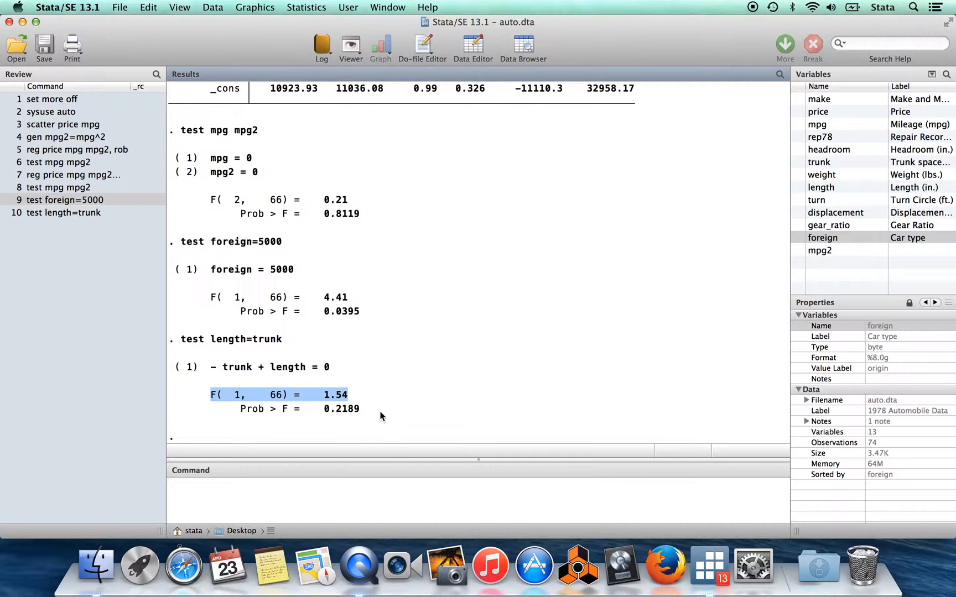
Open the help on density functions and go to the section on normal, log of the normal and binormal distributions.
click(261, 489)
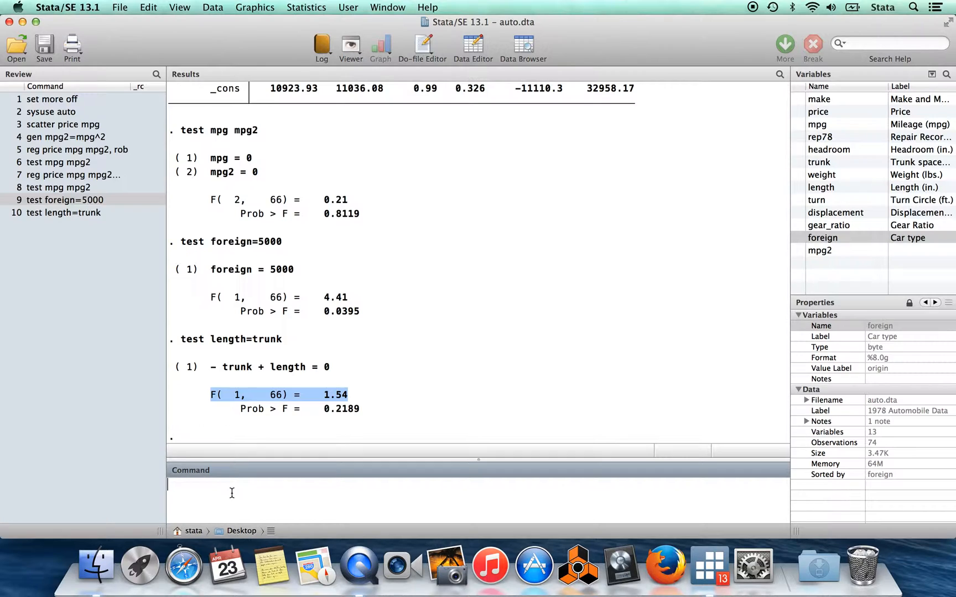
text(help density functions)
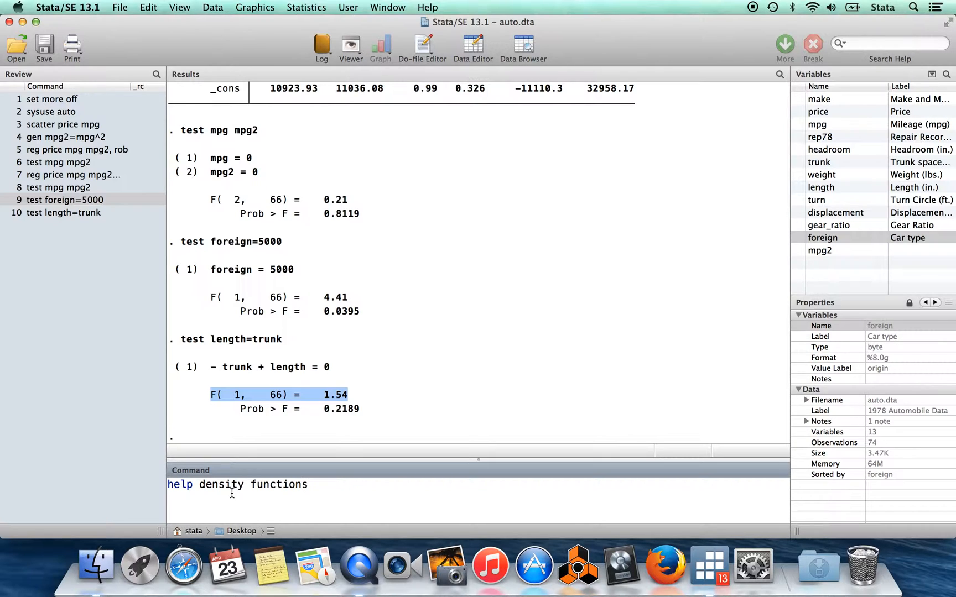
key(Return)
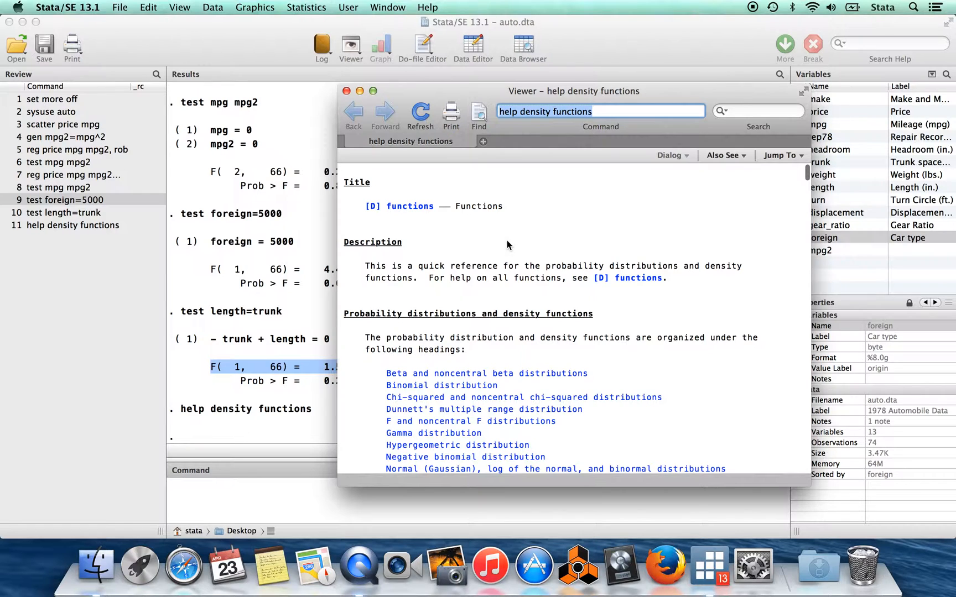
scroll(507, 243, down, 5)
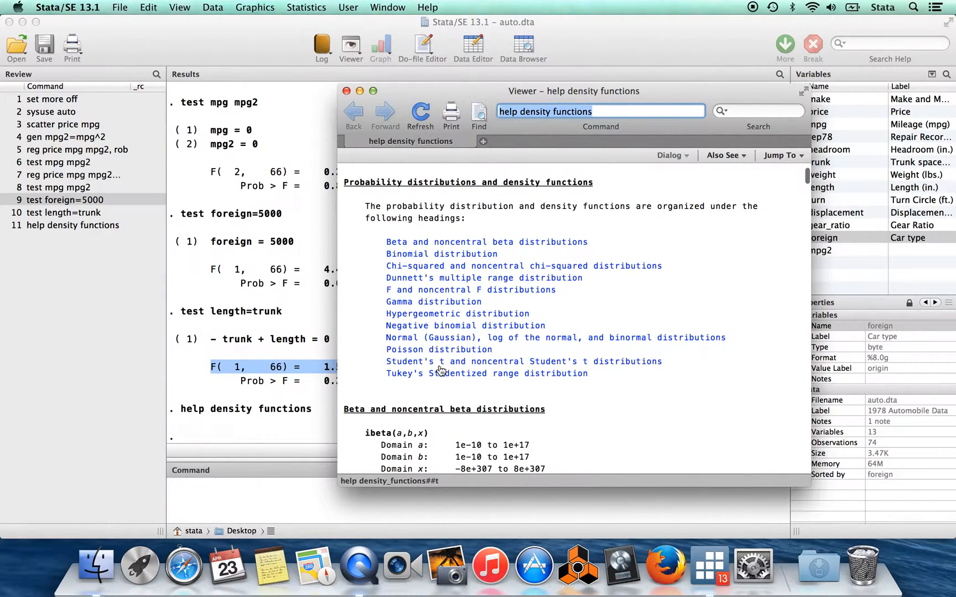
click(446, 338)
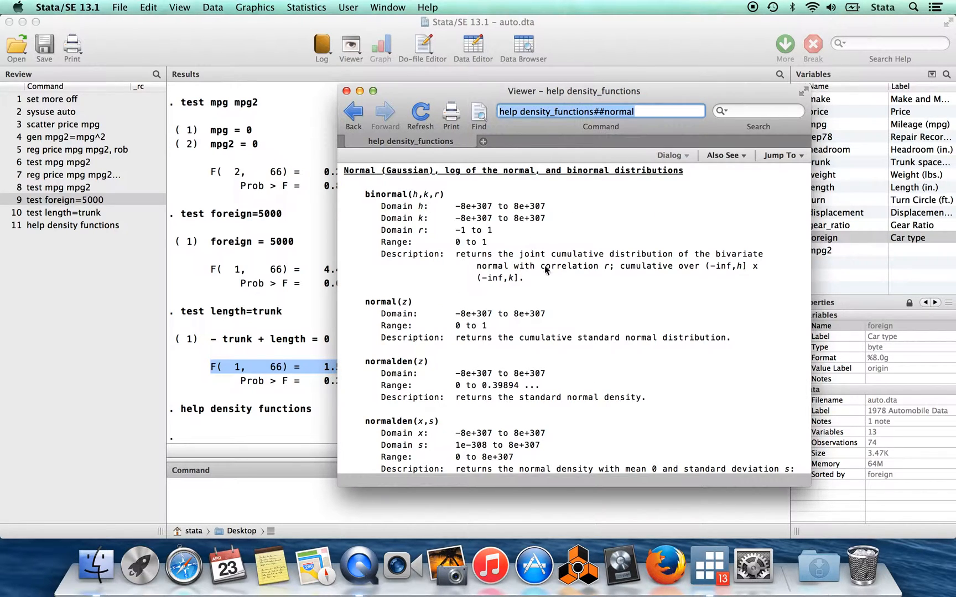
scroll(457, 260, down, 2)
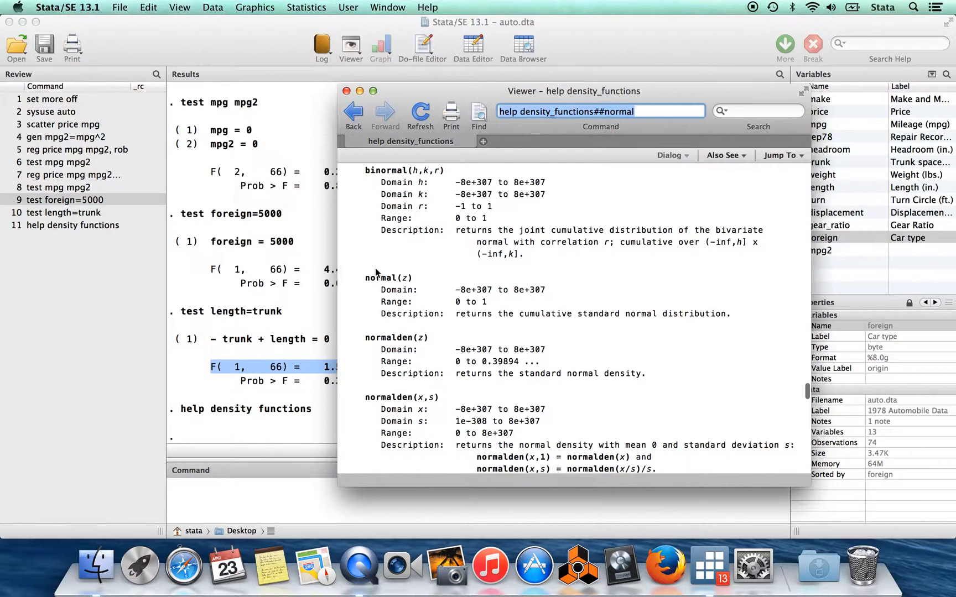
Examine the normal(z) help entry: its syntax, domain, range and description.
click(363, 282)
drag(363, 282, 412, 280)
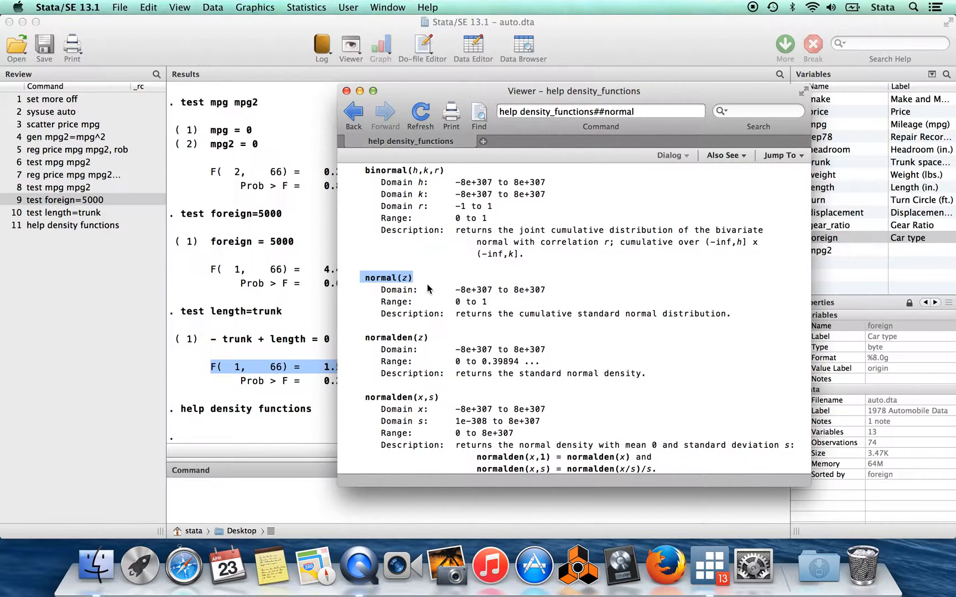
click(420, 282)
double_click(405, 280)
click(405, 282)
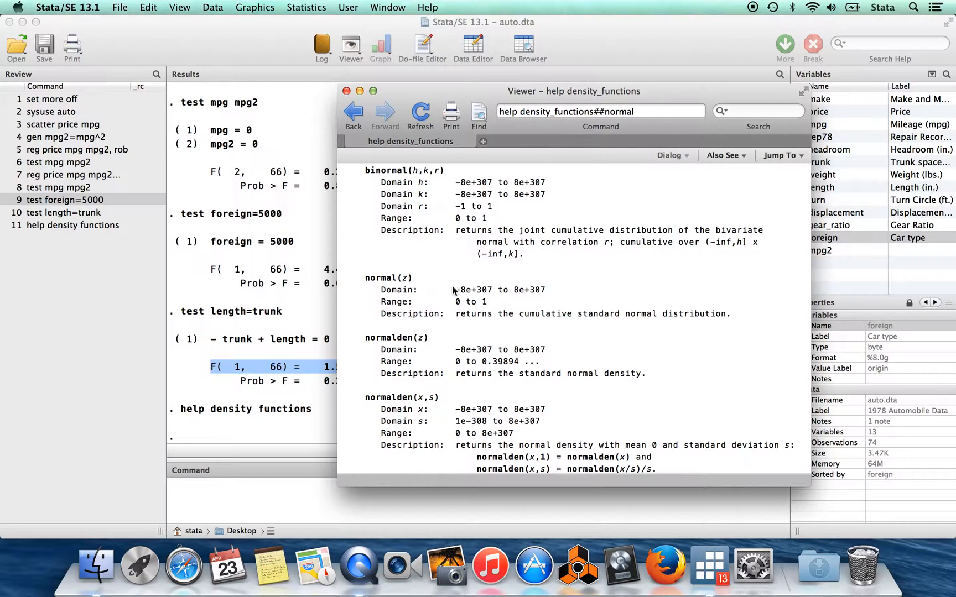
drag(554, 287, 459, 293)
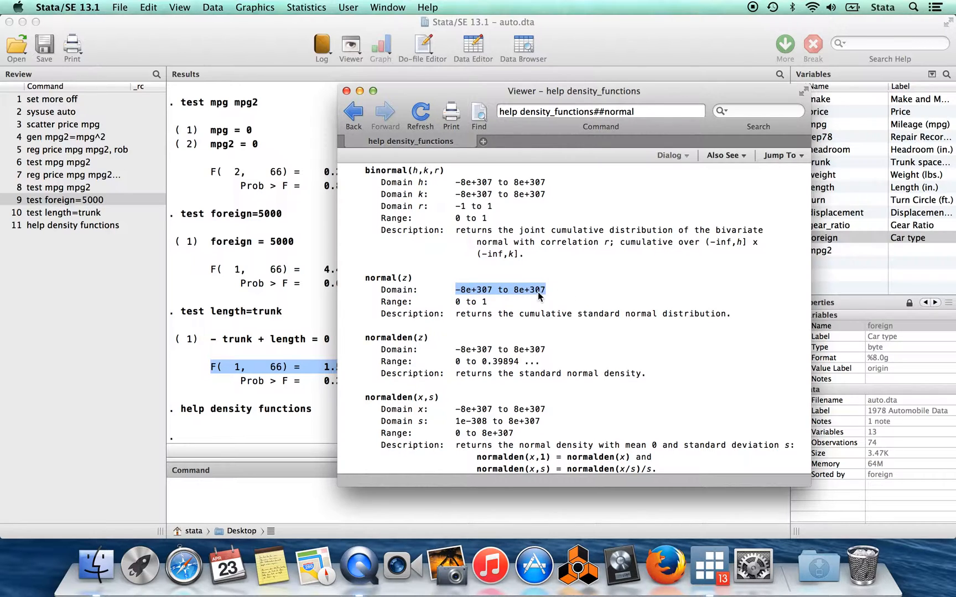
drag(488, 300, 455, 302)
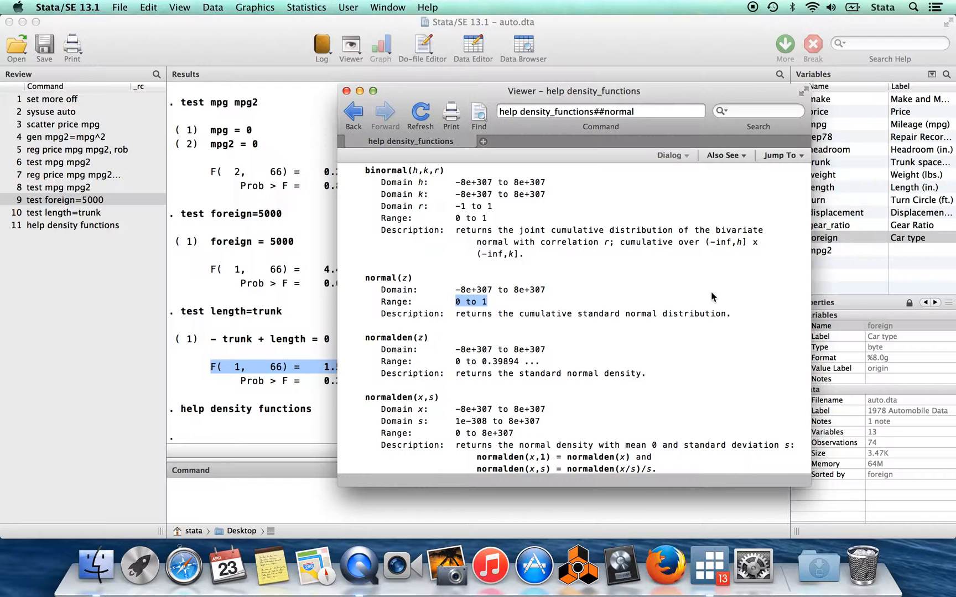
click(731, 313)
drag(490, 320, 477, 317)
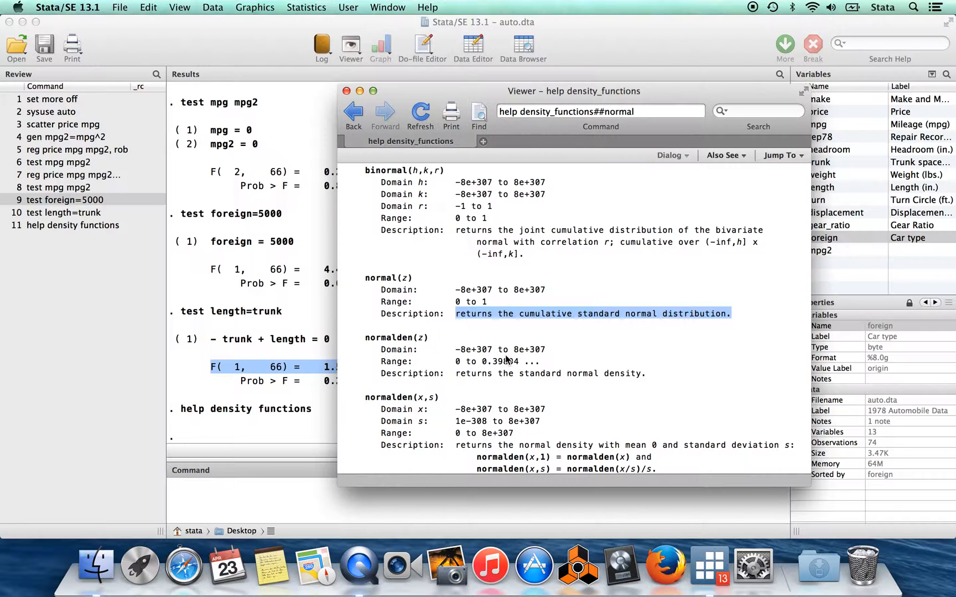
Display the cumulative standard normal probability at 0 with dis normal(0), and review the result.
click(229, 490)
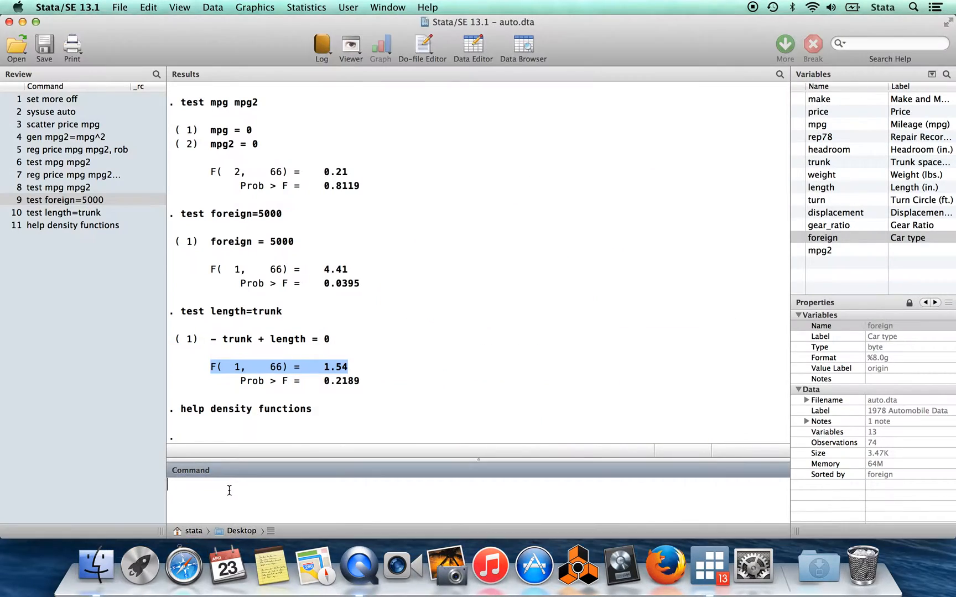
text(dis normal(0))
key(Return)
drag(188, 409, 166, 412)
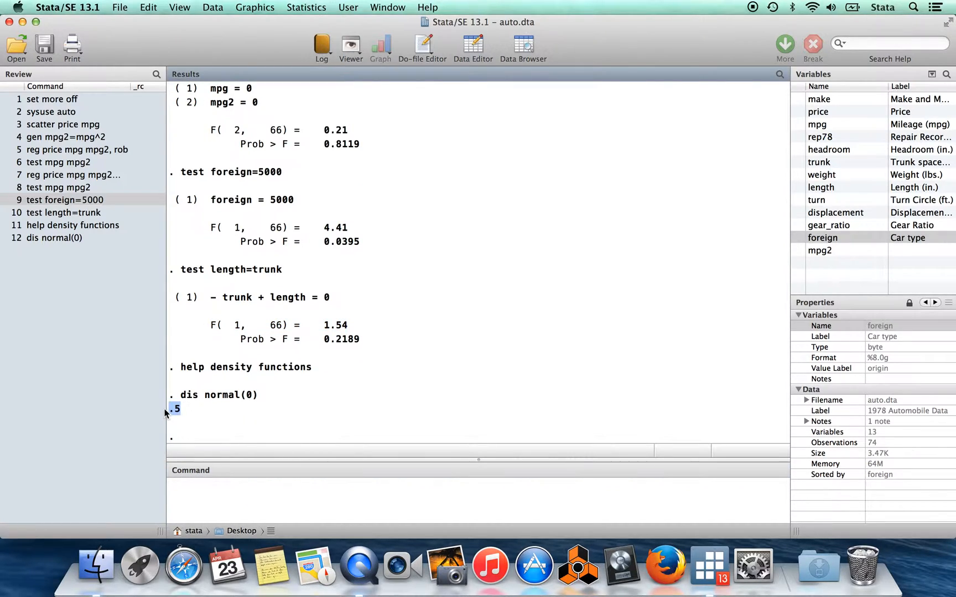
Reuse the previous display command to compute normal(1.96), and review the resulting probability.
click(75, 239)
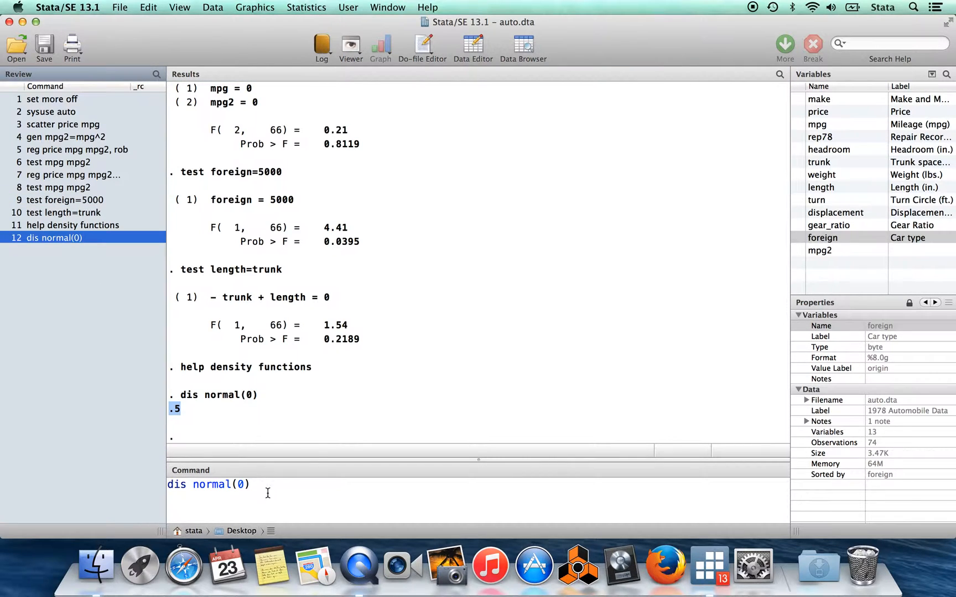
click(267, 494)
key(BackSpace)
text(1.96)
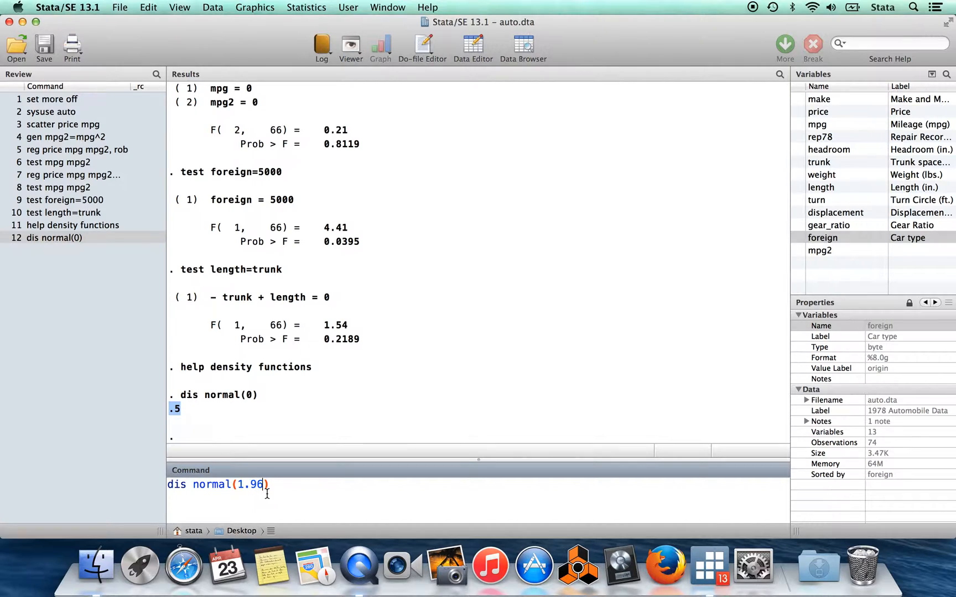
key(Return)
drag(223, 408, 164, 410)
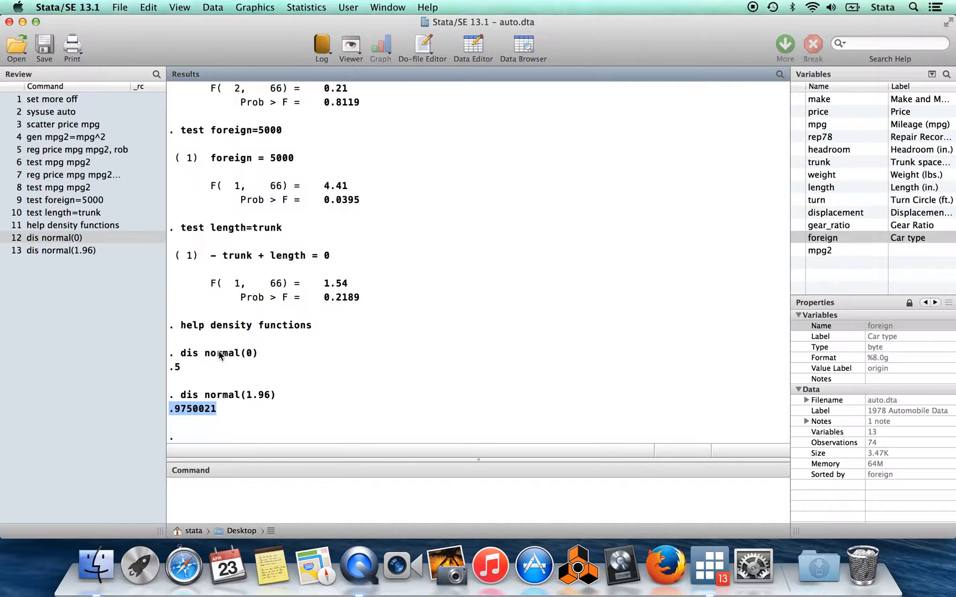
Rework the last display command into dis invnormal(.975), run it, and review the inverse normal value.
click(196, 493)
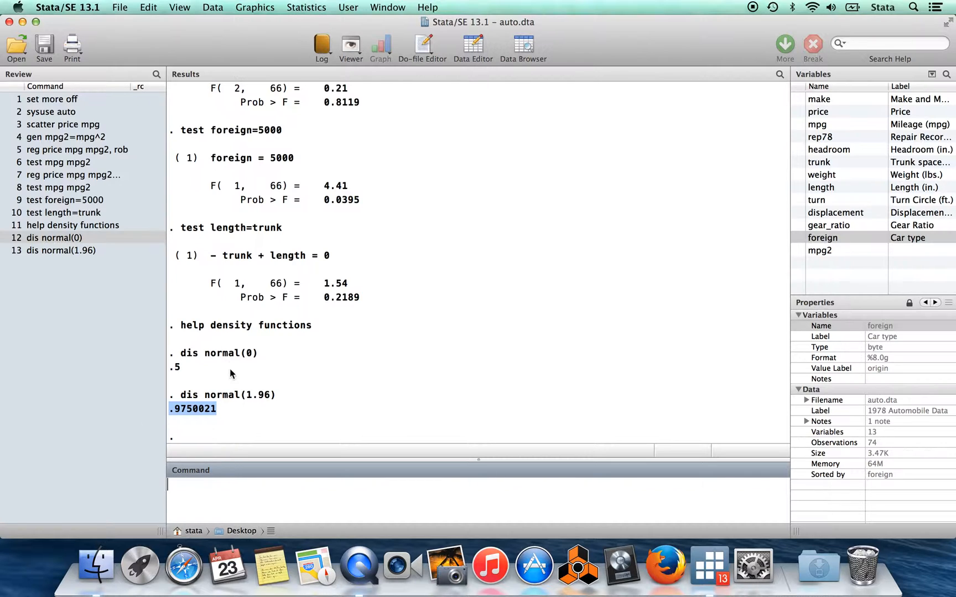
click(59, 252)
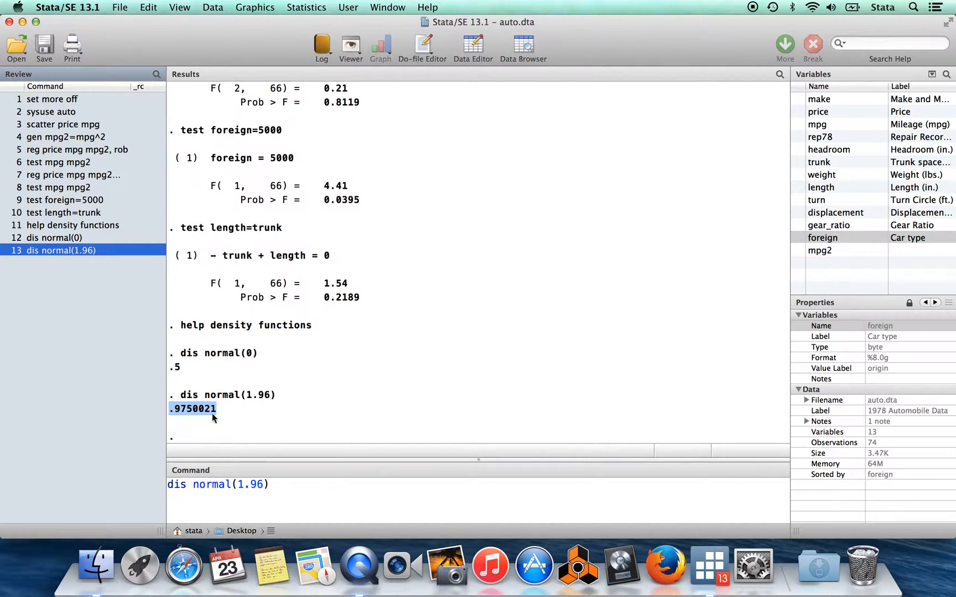
click(194, 486)
text(inv)
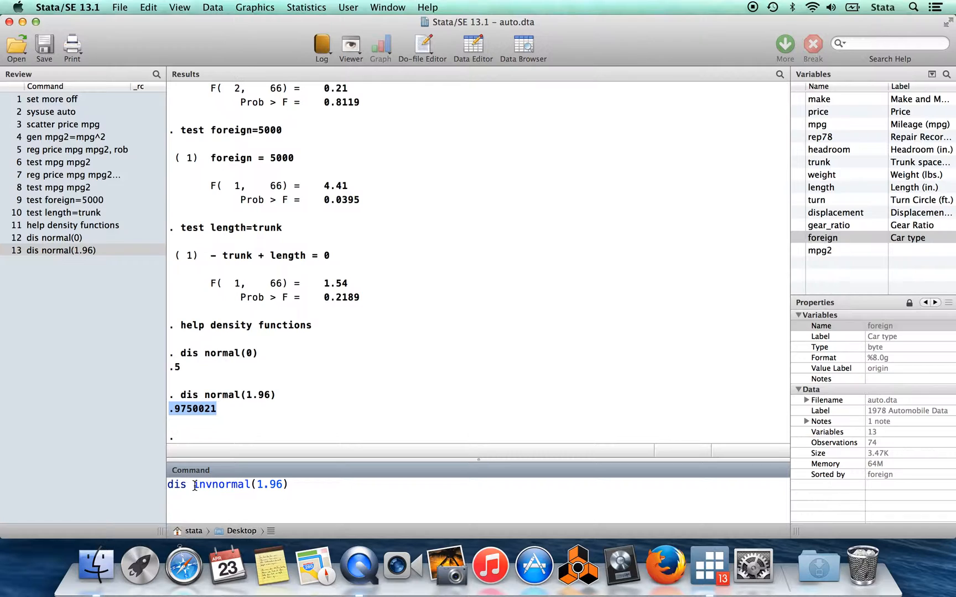
key(Right)
key(Right)
key(Right)
key(Right)
key(Right)
key(Right)
key(Right)
key(Right)
key(Right)
key(Right)
key(Right)
key(BackSpace)
key(BackSpace)
key(BackSpace)
key(BackSpace)
text(.975)
click(299, 494)
key(Return)
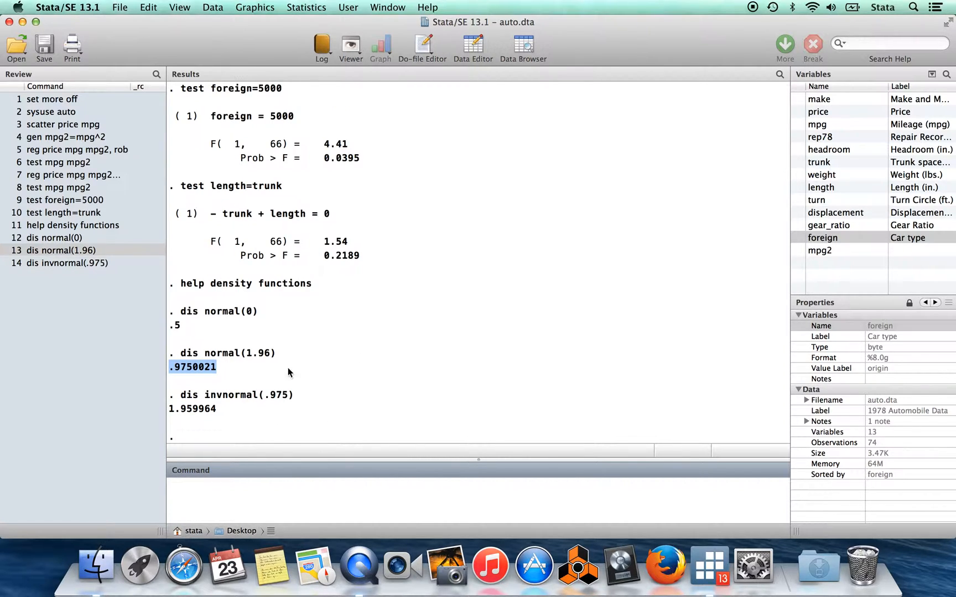
drag(219, 408, 171, 418)
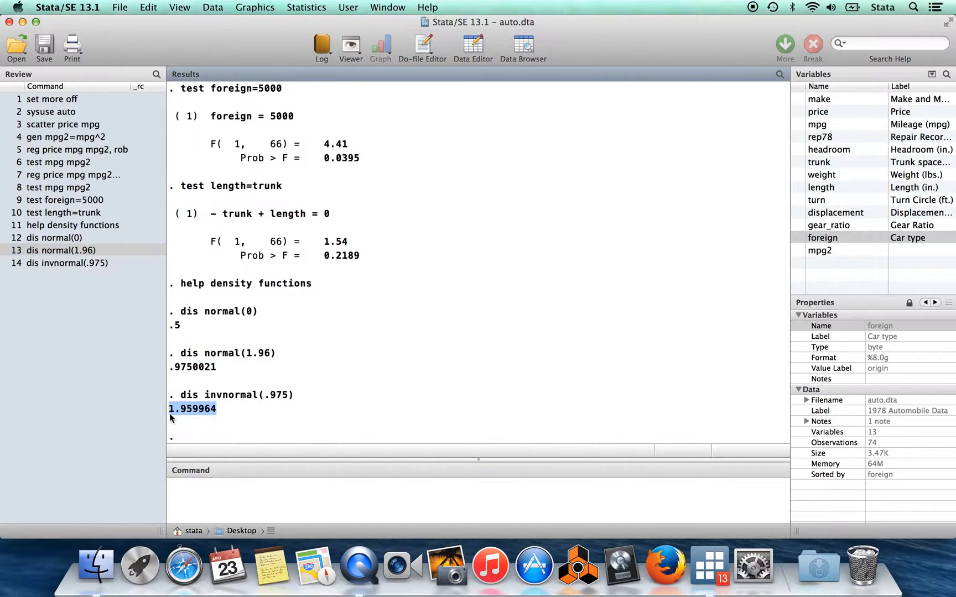
click(227, 410)
Generate a new variable x of uniform random numbers with gen x=runiform().
click(222, 498)
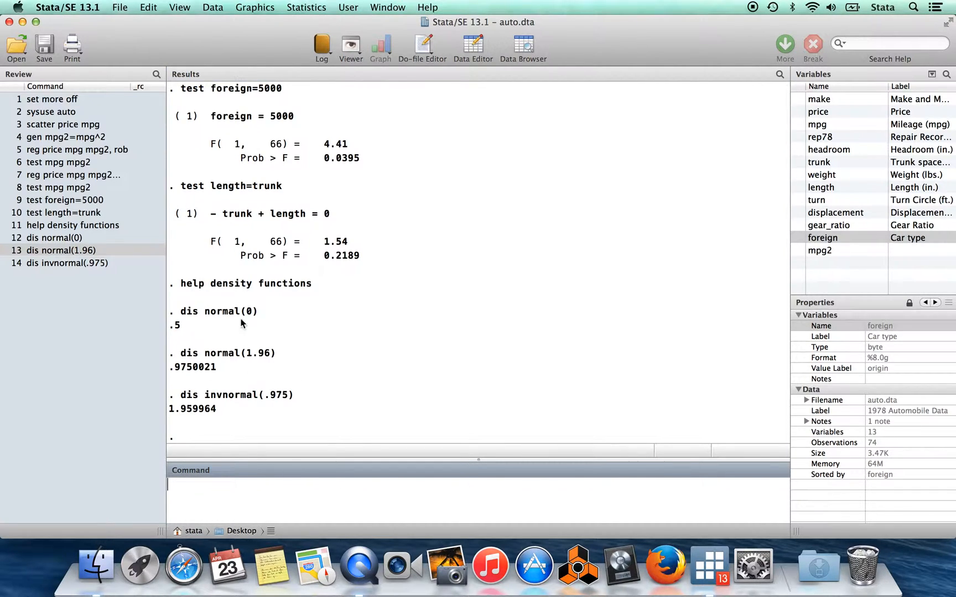
drag(313, 284, 181, 284)
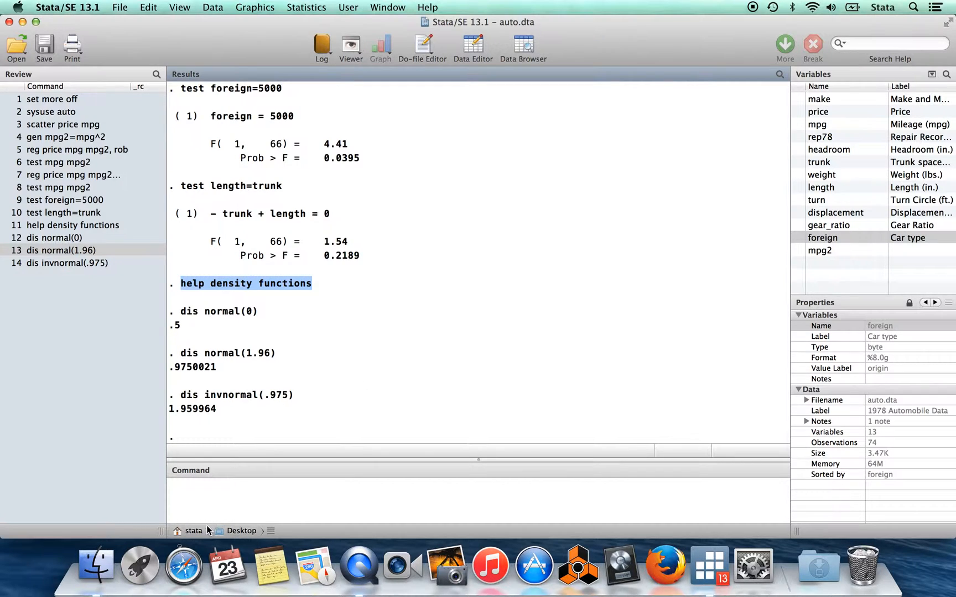
click(242, 498)
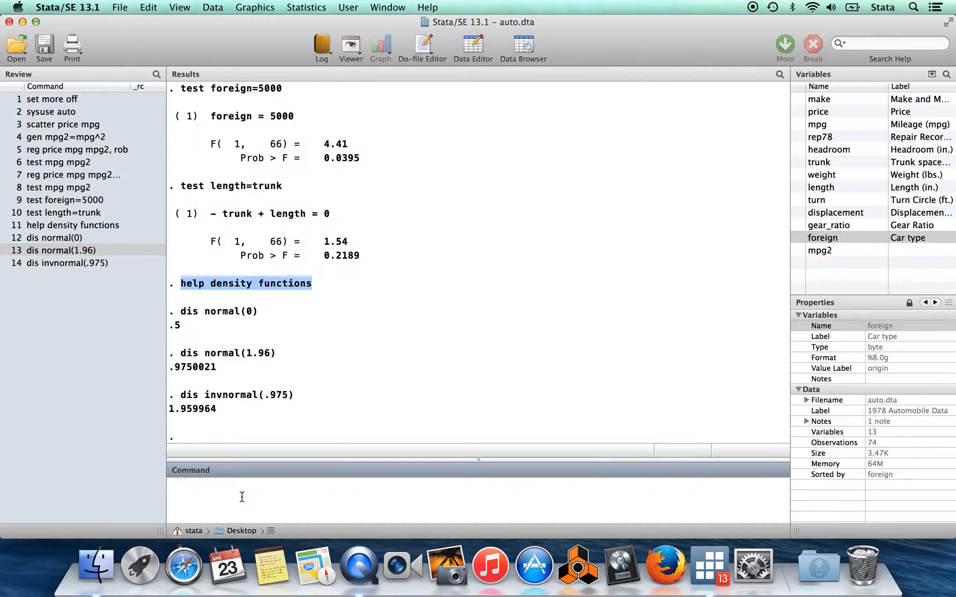
text(gen x=runifrom)
key(BackSpace)
key(BackSpace)
key(BackSpace)
text(orm())
key(Return)
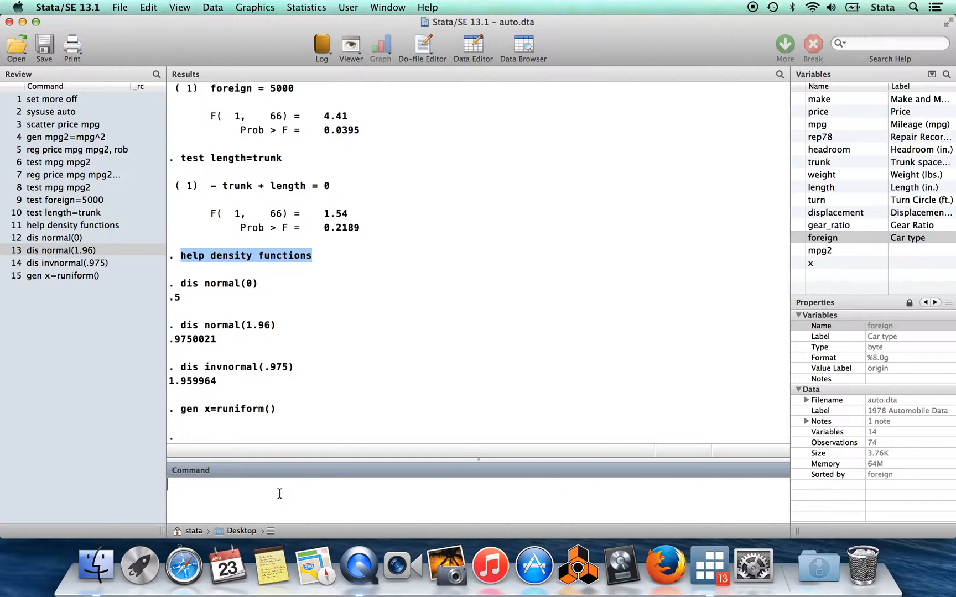
Open the dataset with the browse command and examine the values in the x column across all observations.
text(browse)
key(Return)
key(Right)
key(Right)
key(Right)
key(Right)
key(Right)
key(Right)
key(Right)
key(Right)
key(Right)
key(Right)
key(Right)
key(Right)
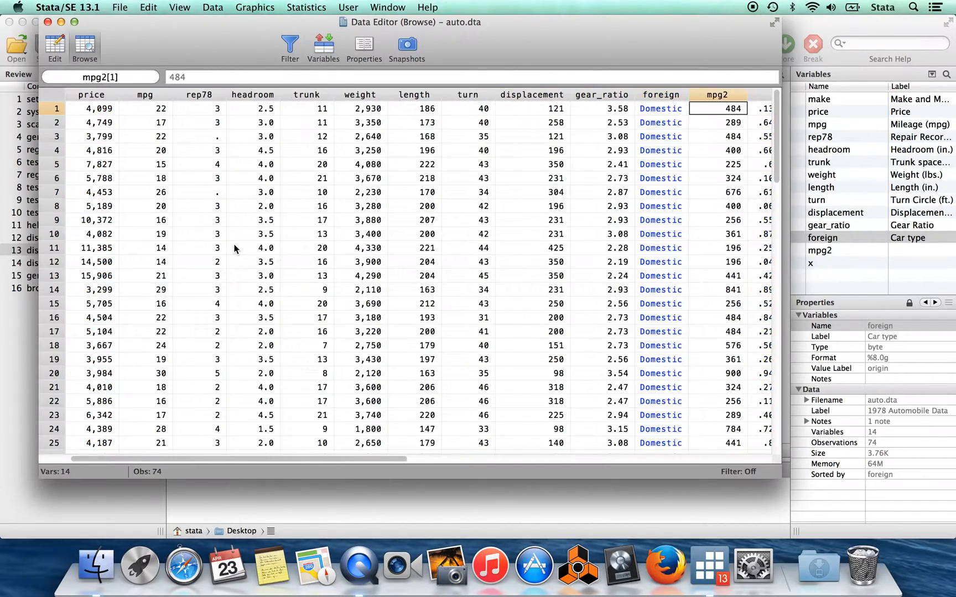
key(Right)
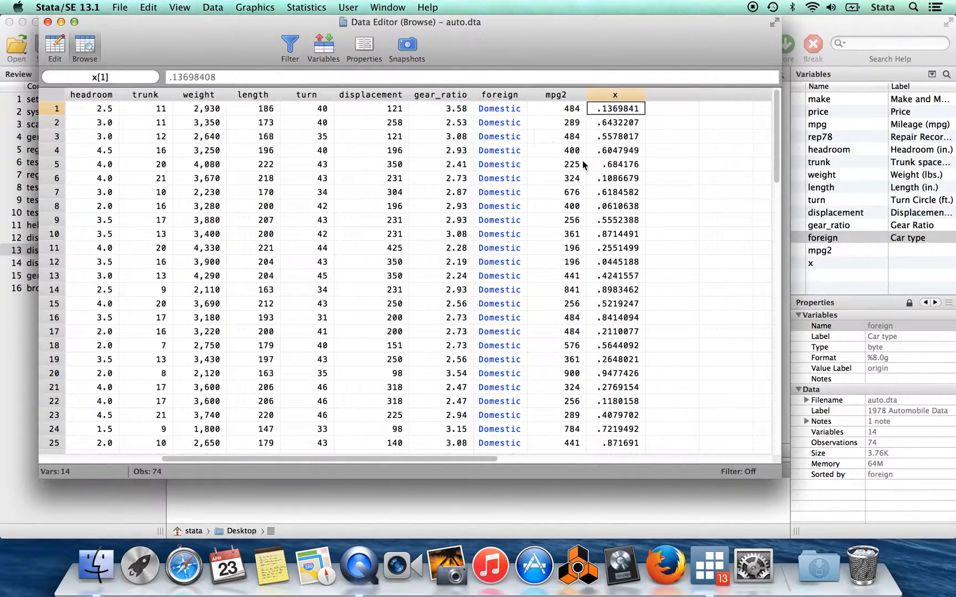
scroll(607, 190, down, 5)
scroll(607, 190, down, 15)
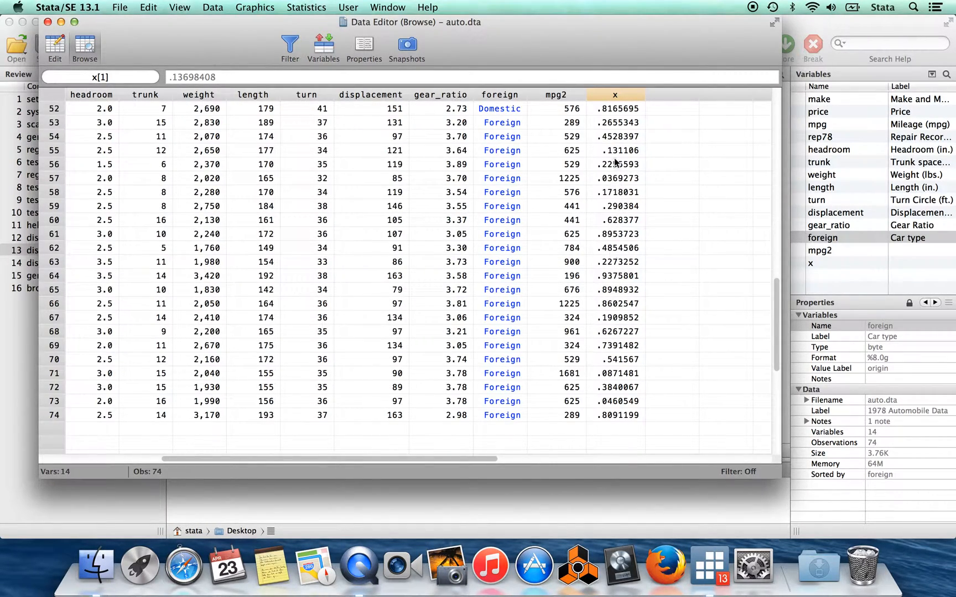
scroll(616, 247, up, 15)
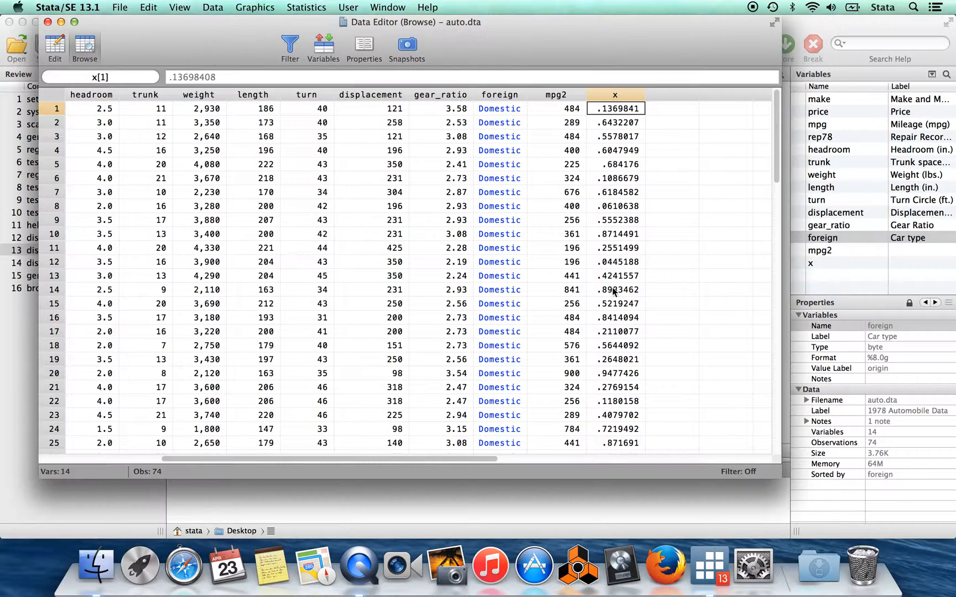
click(614, 164)
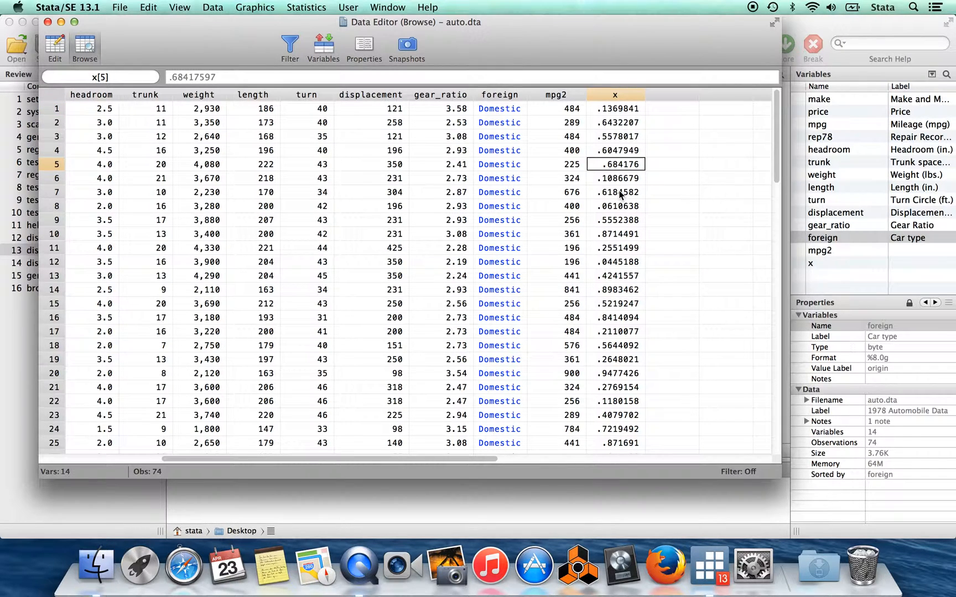
Step down through the x values to observation 12 and return to the main window.
key(Down)
key(Down)
key(Down)
key(Down)
key(Down)
key(Down)
key(Down)
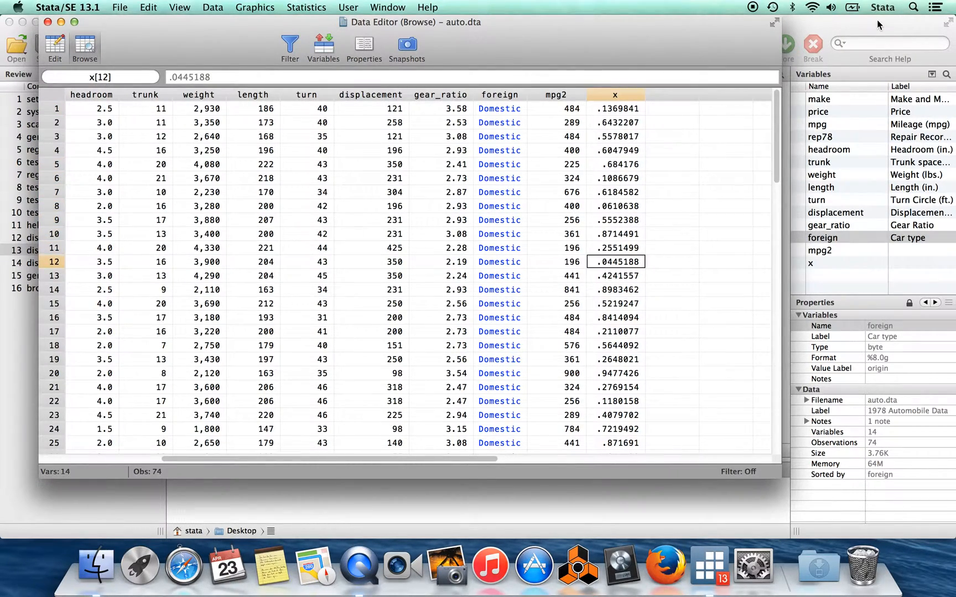
click(877, 19)
Generate a new variable y as a standard normal draw plus four times x with gen y=rnormal() + 4*x.
text(gn)
text(n y)
text(=rno)
text(rmal)
text(())
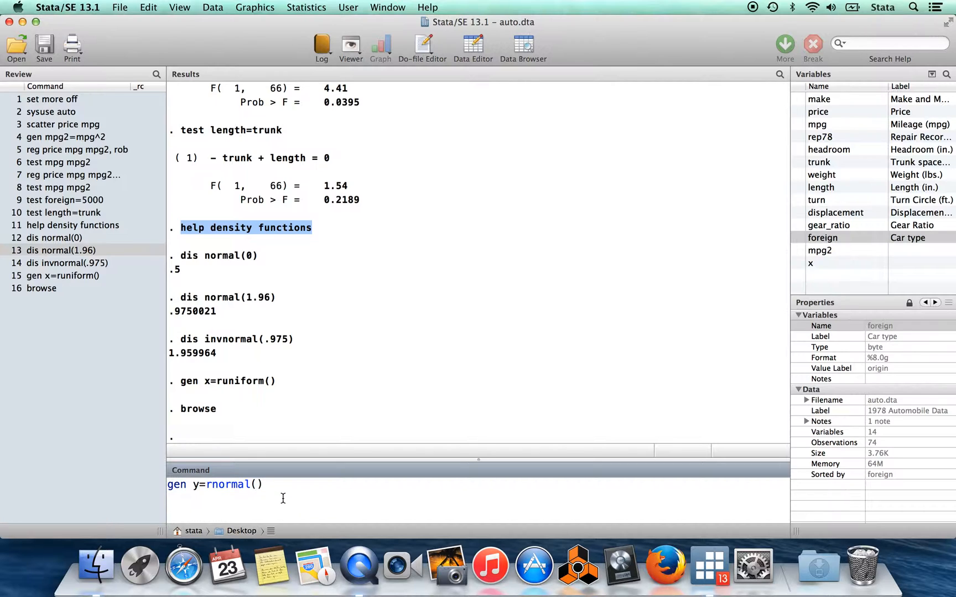
text( + 4*x)
key(Return)
Open the dataset with the browse command, inspect the values in the y column, and return to the main window.
text(browse)
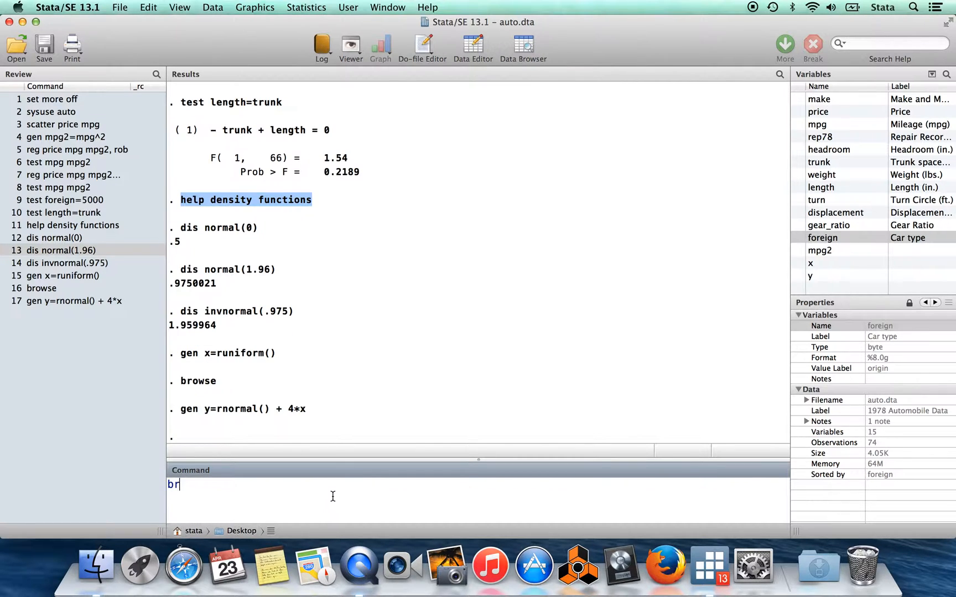
key(Return)
click(673, 166)
click(680, 109)
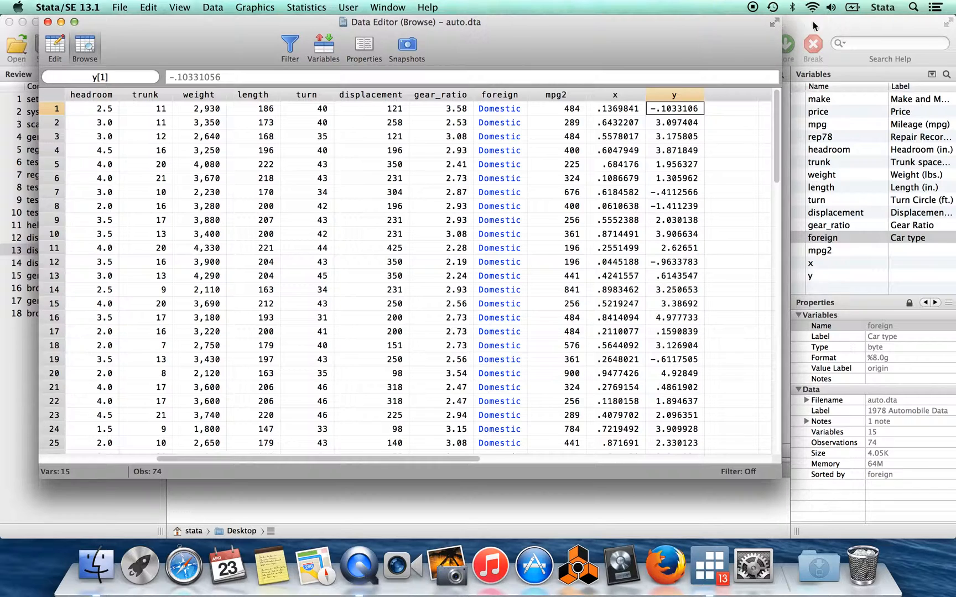
click(843, 22)
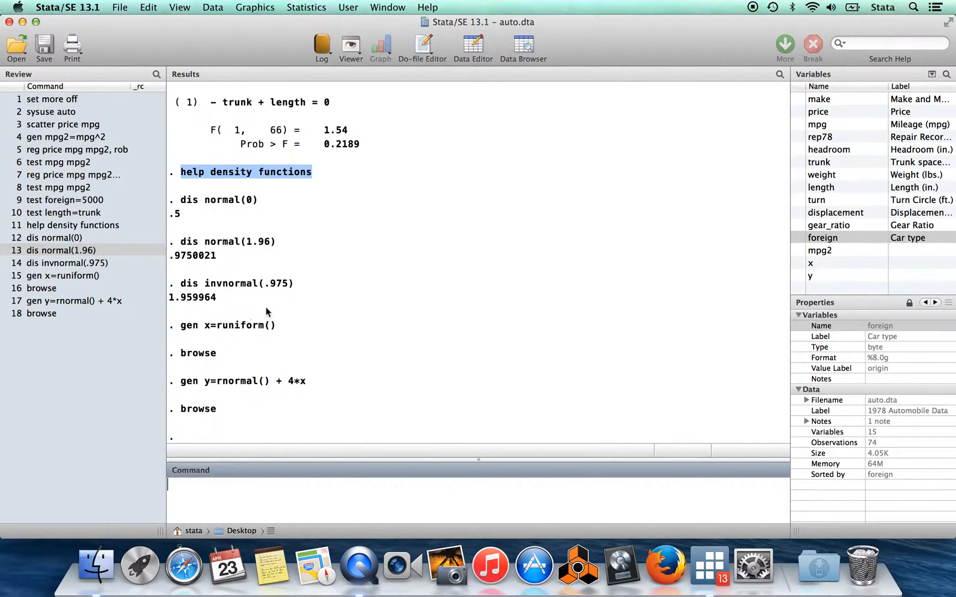
Highlight the commands that generated x and y in the results, dismissing the backup notification.
drag(280, 326, 187, 326)
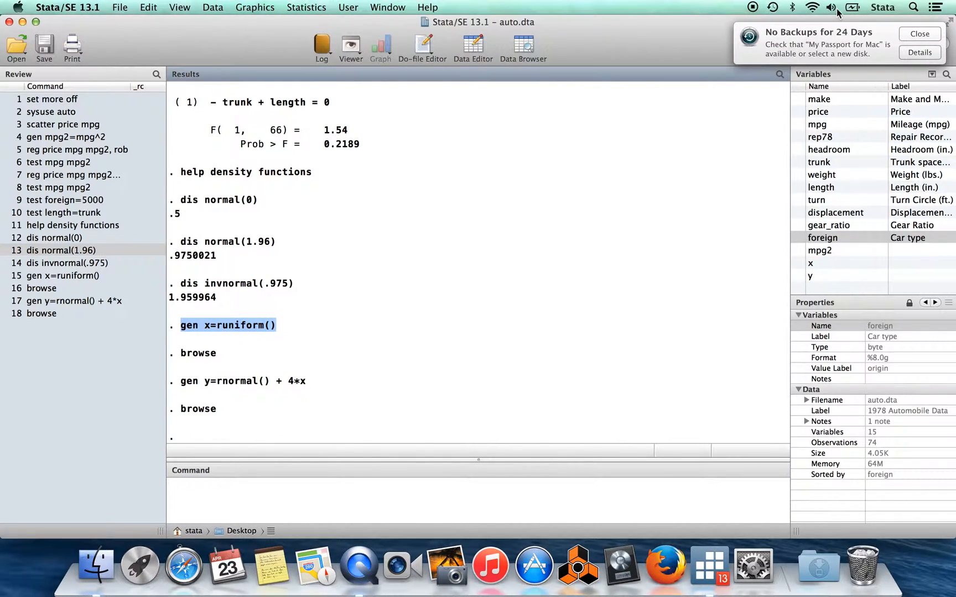
click(922, 32)
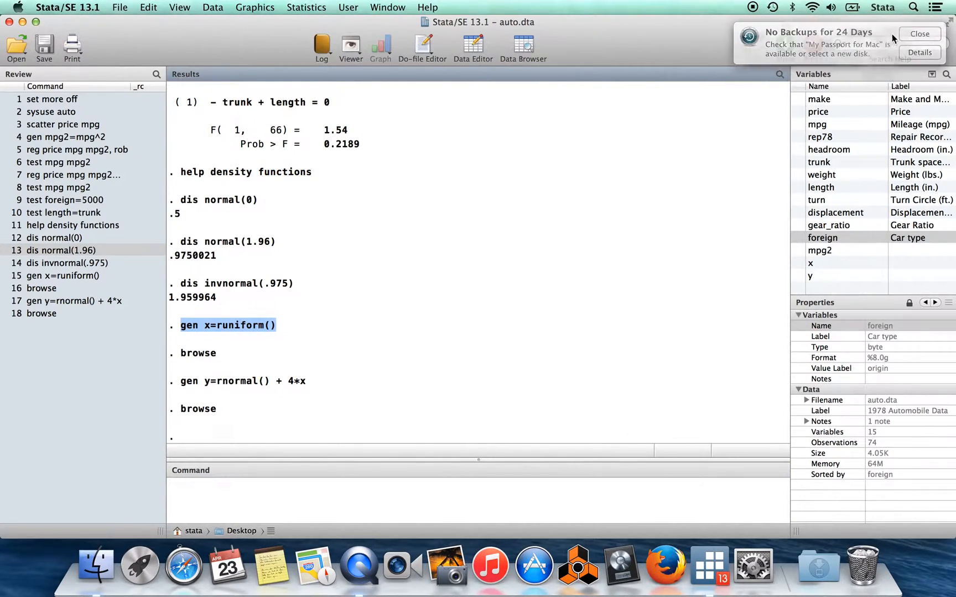
click(310, 383)
drag(312, 380, 180, 381)
Regress y on x with reg y x and review the coefficient and 95% confidence interval of x.
click(201, 492)
text(reg y x)
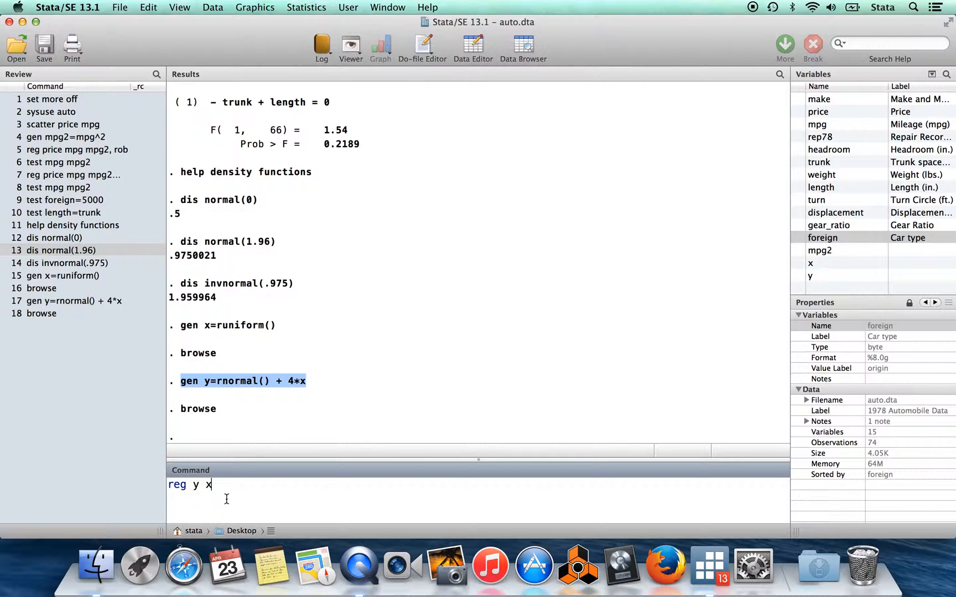
key(Return)
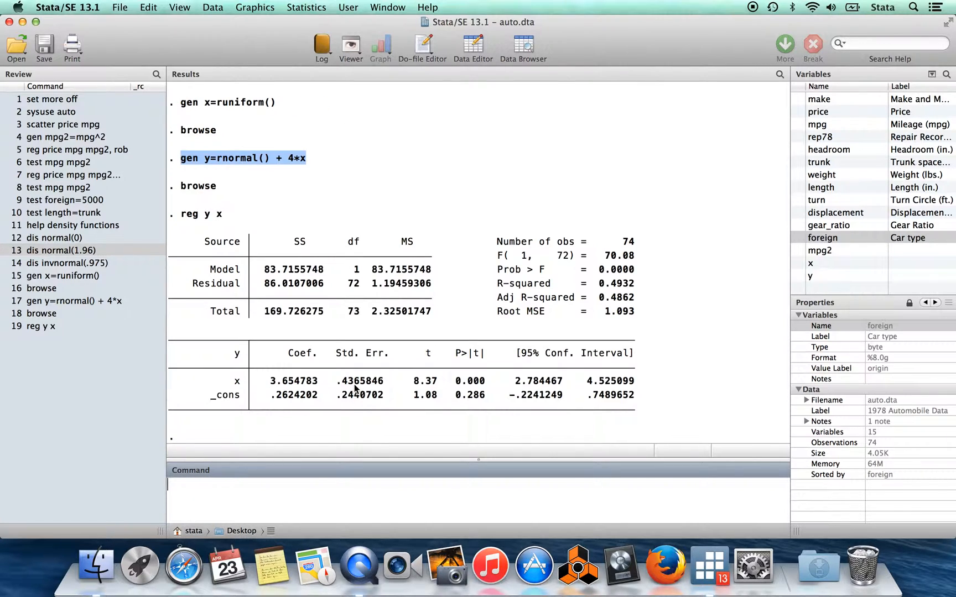
drag(269, 383, 319, 386)
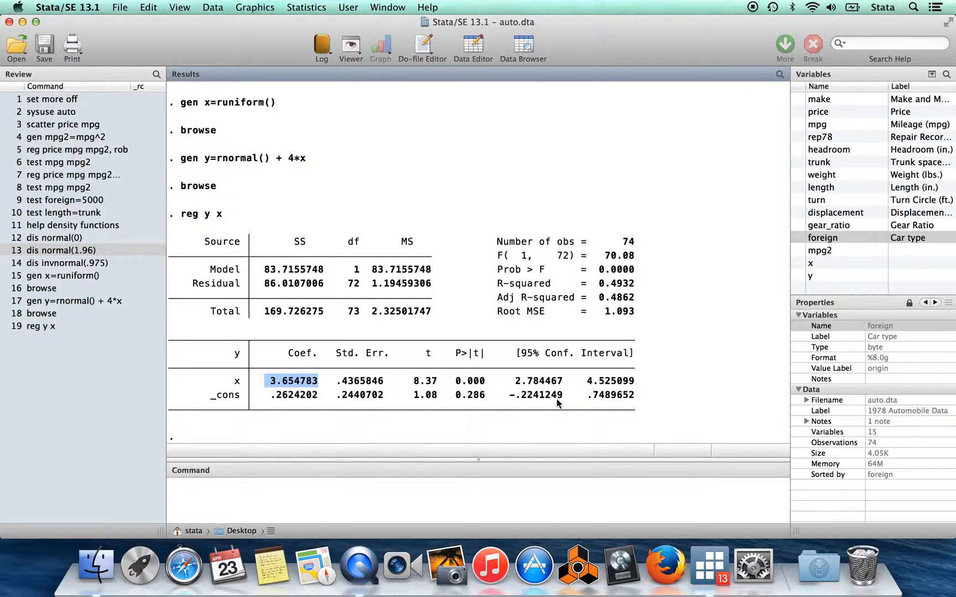
drag(516, 381, 641, 393)
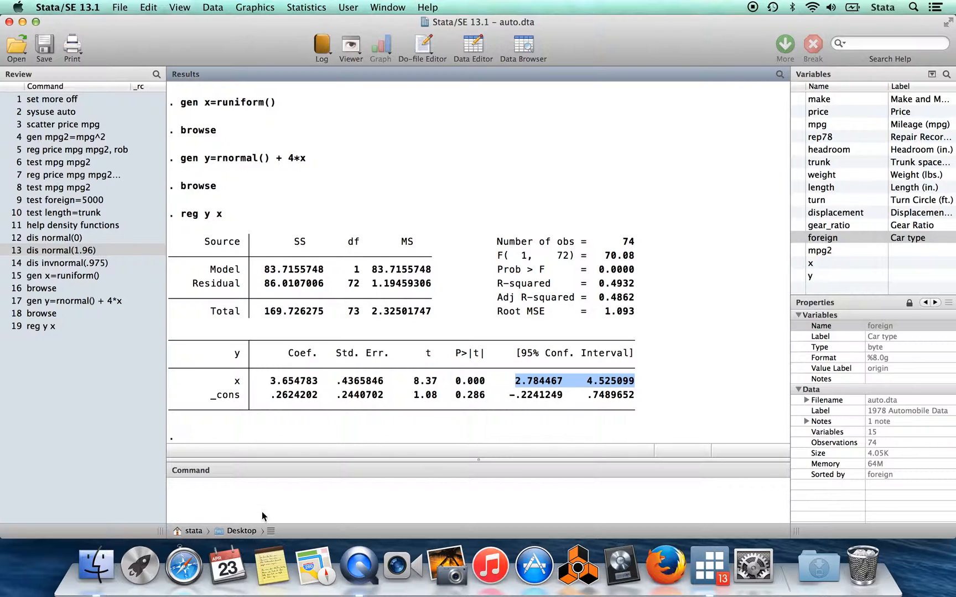
Test whether the coefficient on x equals 4 with test x=4, and review the p-value.
click(218, 495)
text(test)
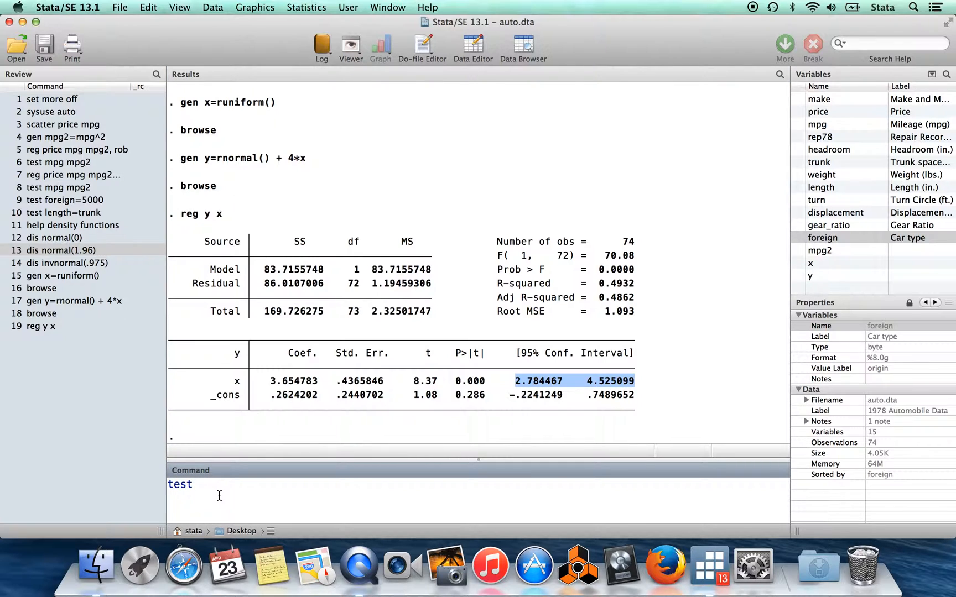
text( x=4)
key(Return)
drag(366, 410, 337, 408)
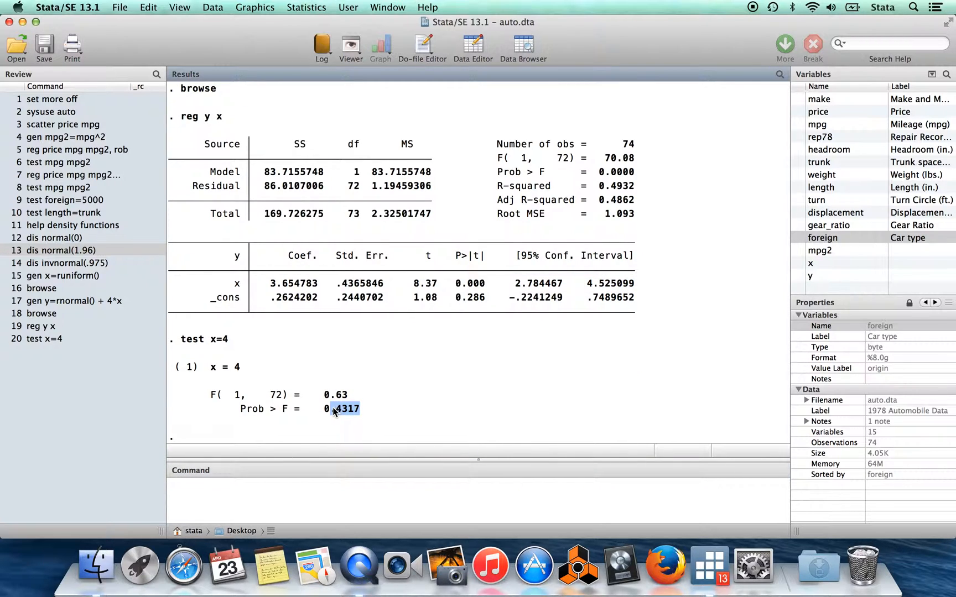
click(371, 412)
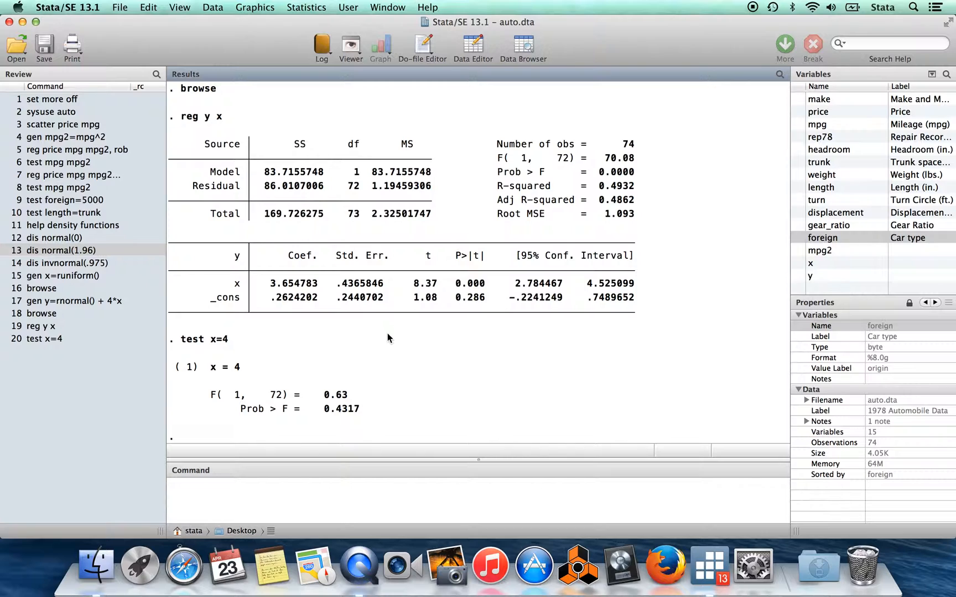